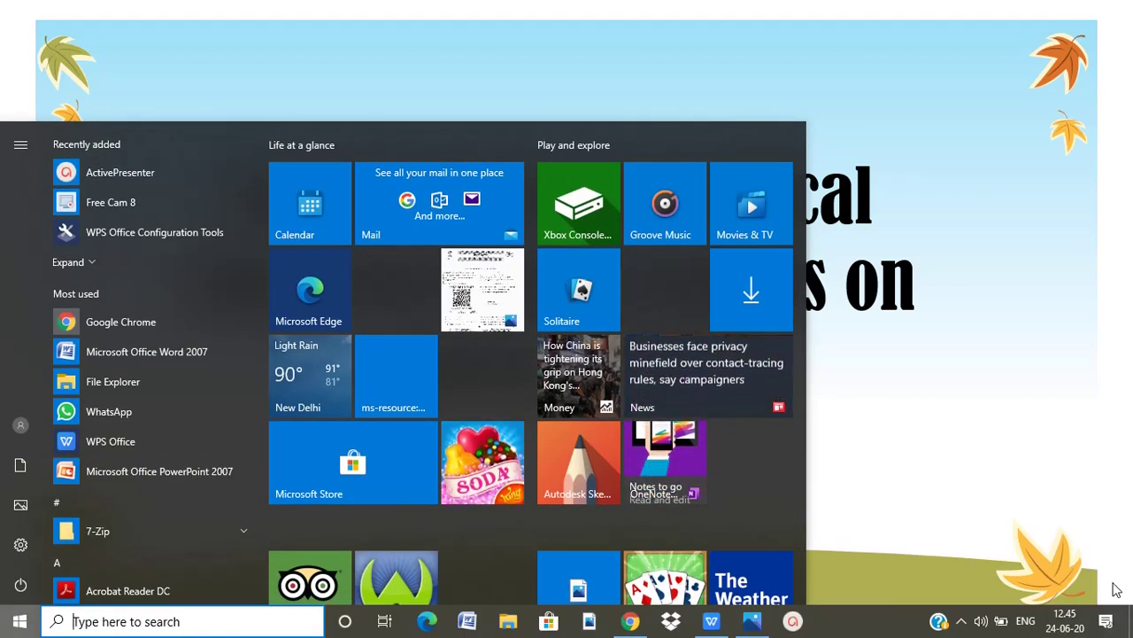
Copy question 1 from the PDF into the question title: 'The reciprocal of a positive rational number is ______.'
left_click(637, 624)
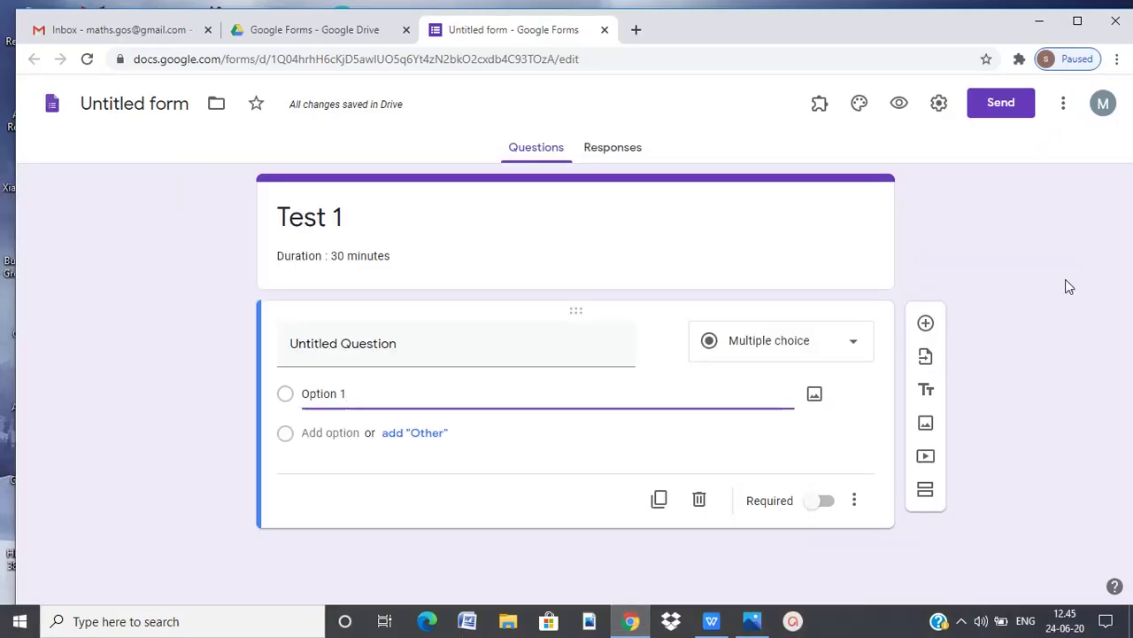
mouse_move(717, 627)
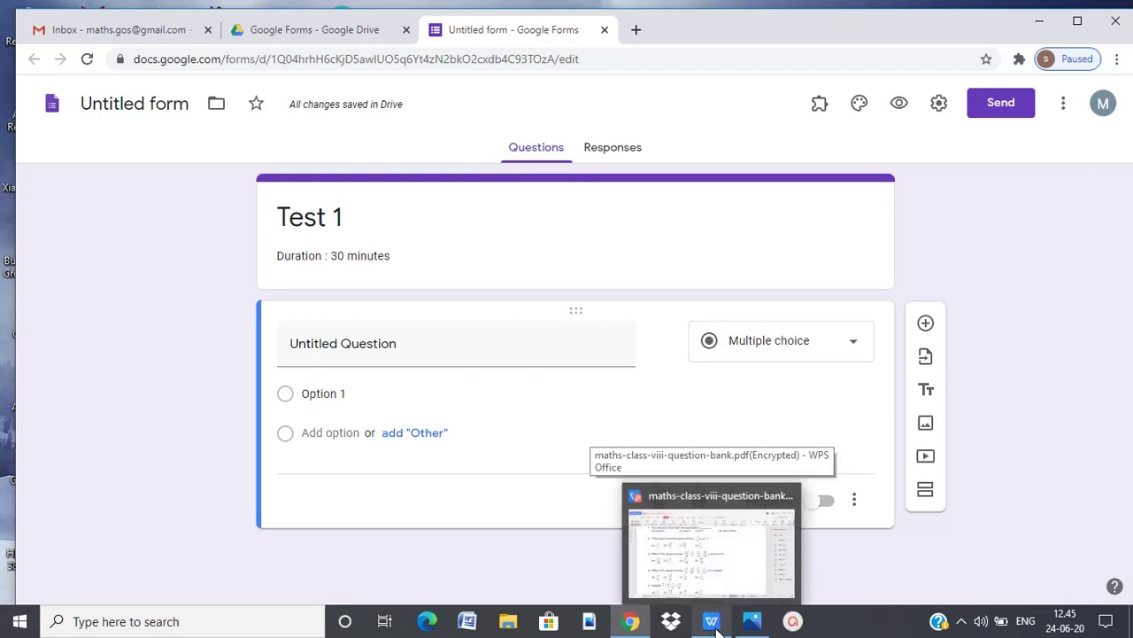
left_click(715, 622)
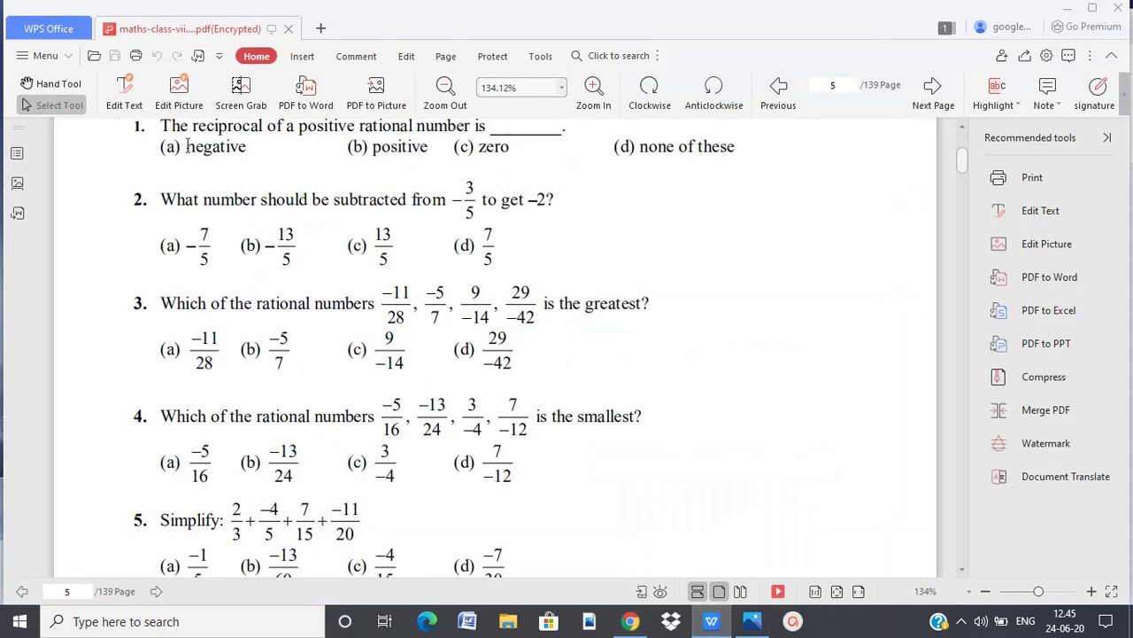
left_click_drag(161, 125, 585, 130)
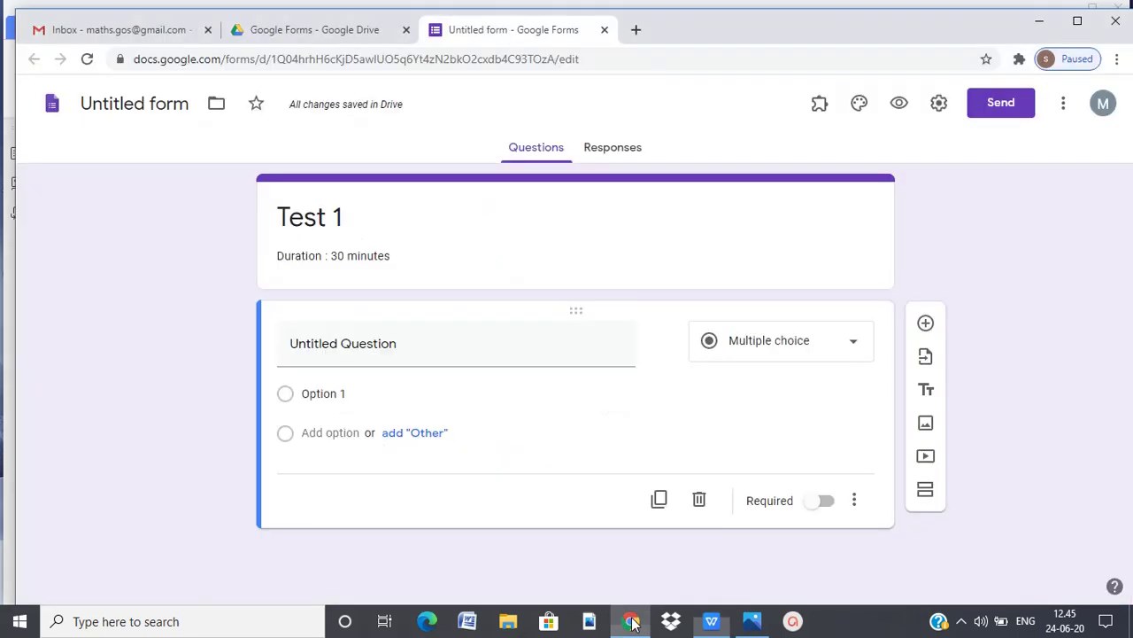
left_click(630, 621)
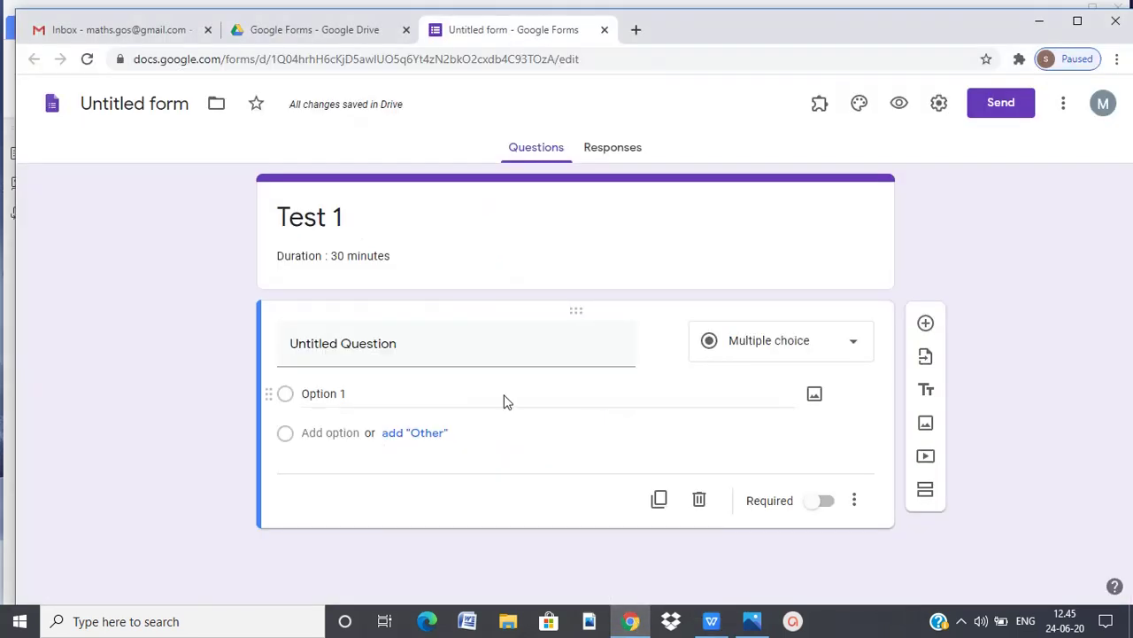
left_click(423, 342)
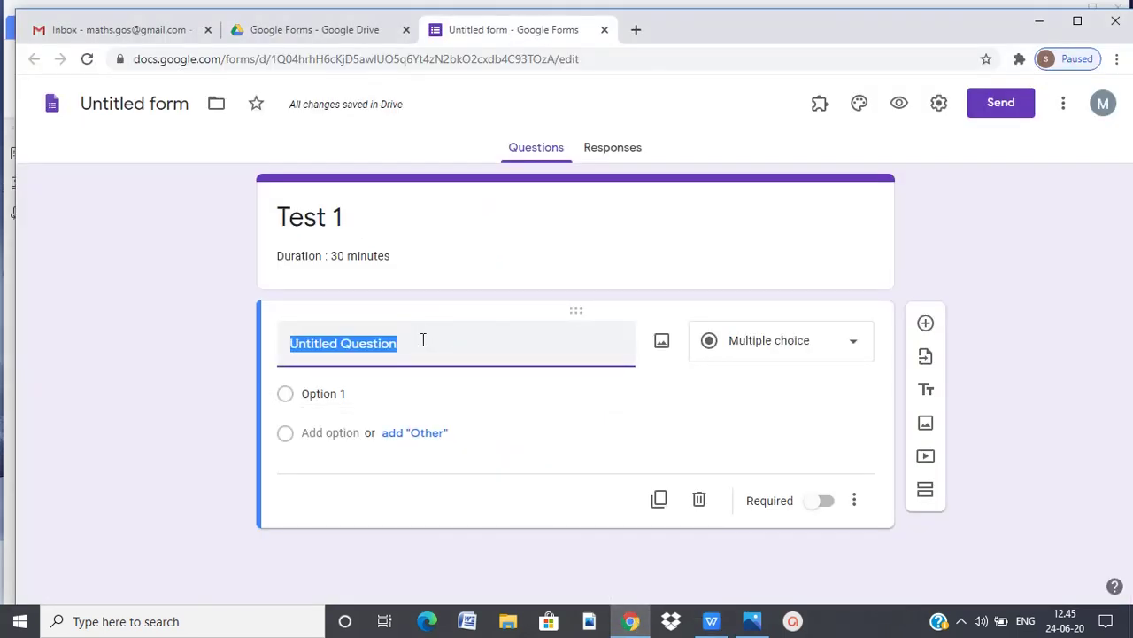
key("BackSpace")
type("The reciprocal of a positive rational number is ________.")
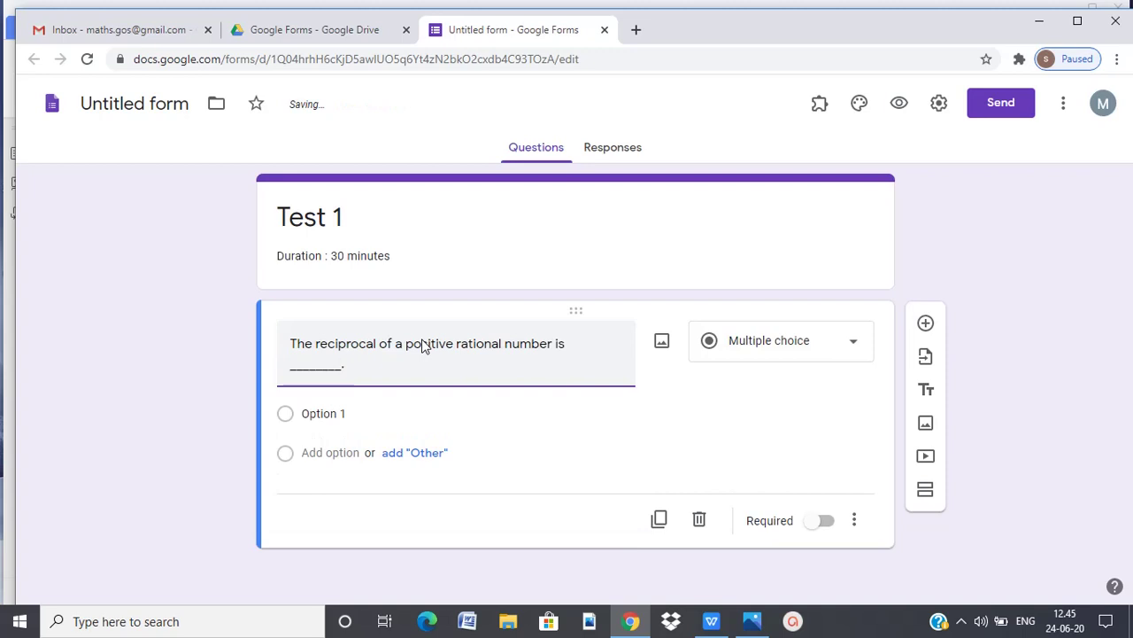
Set the two answer options to 'negative' and 'positive', the latter copied from the PDF
left_click(347, 451)
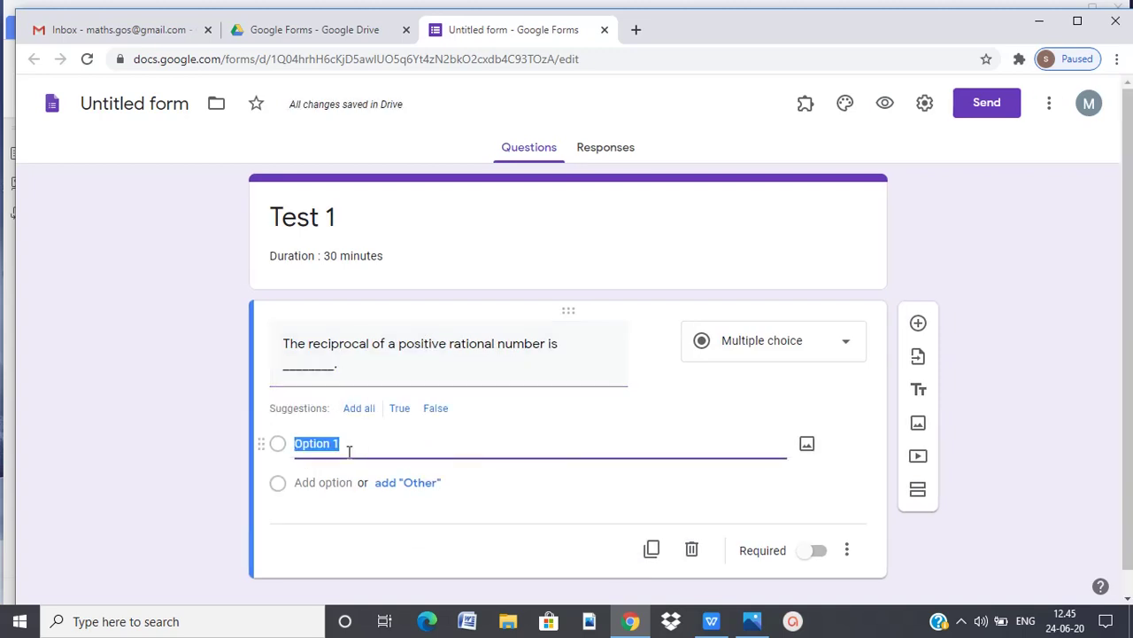
key("BackSpace")
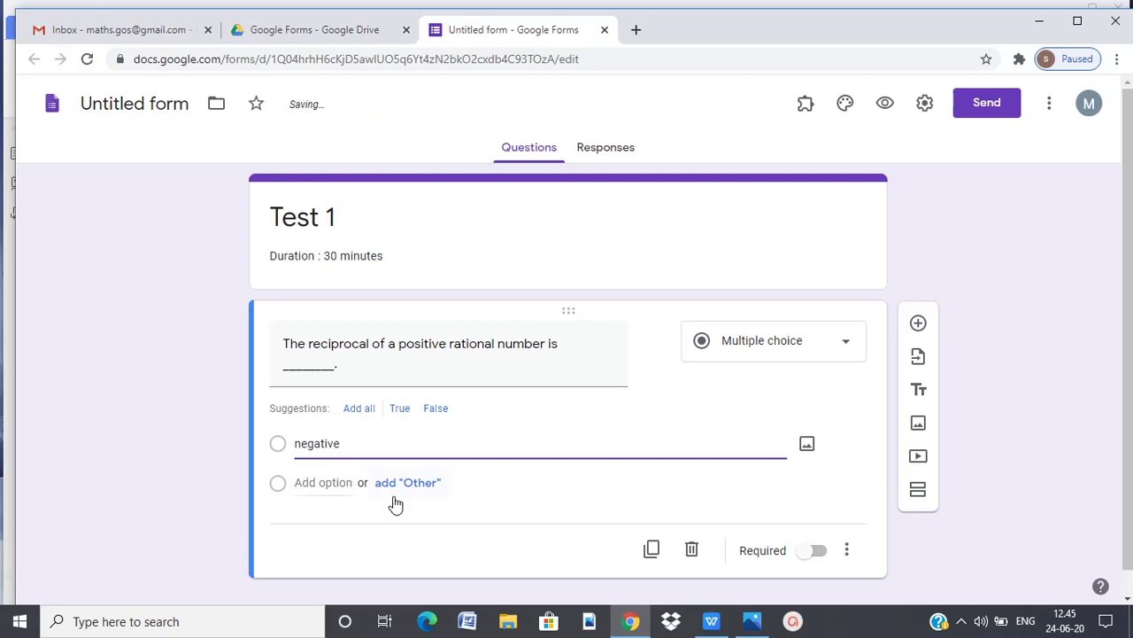
left_click(321, 485)
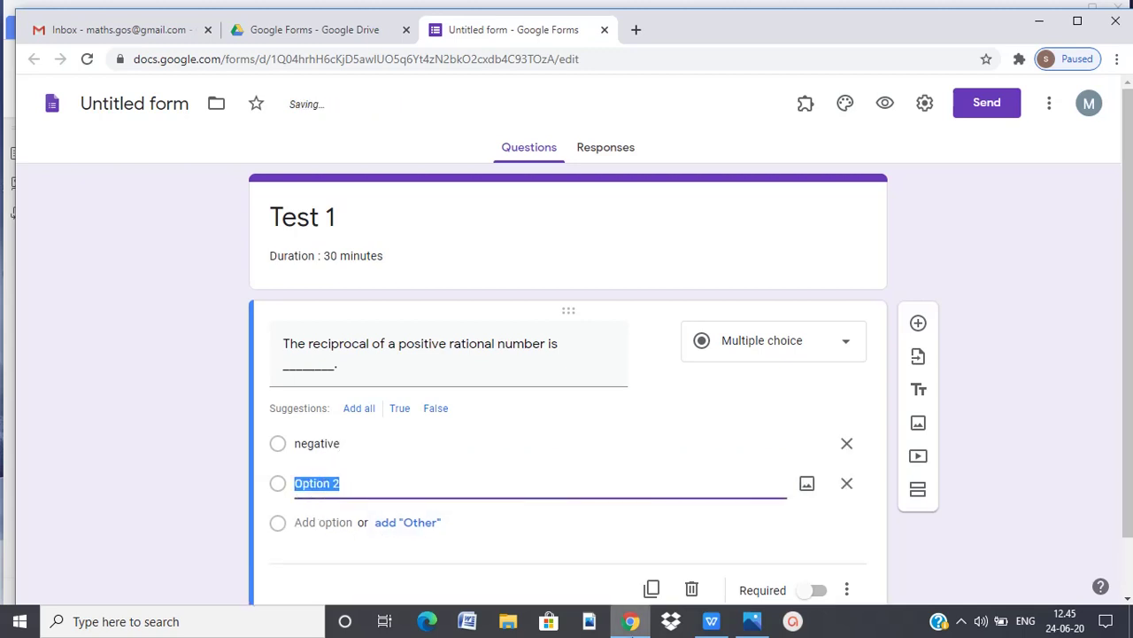
left_click(713, 631)
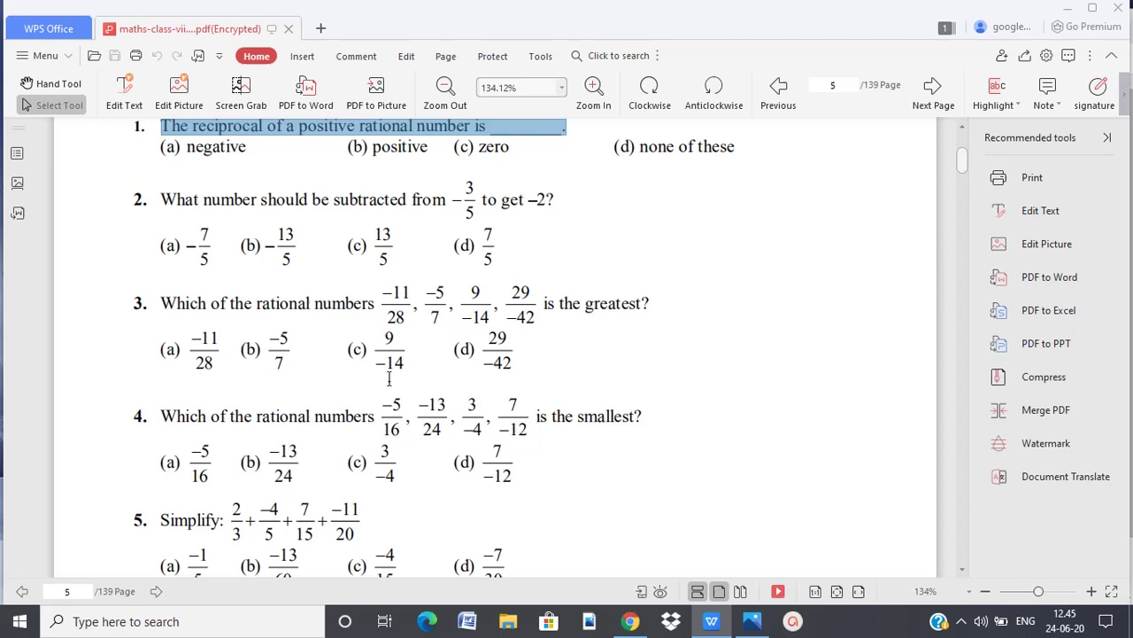
left_click_drag(436, 148, 374, 148)
key("ctrl+c")
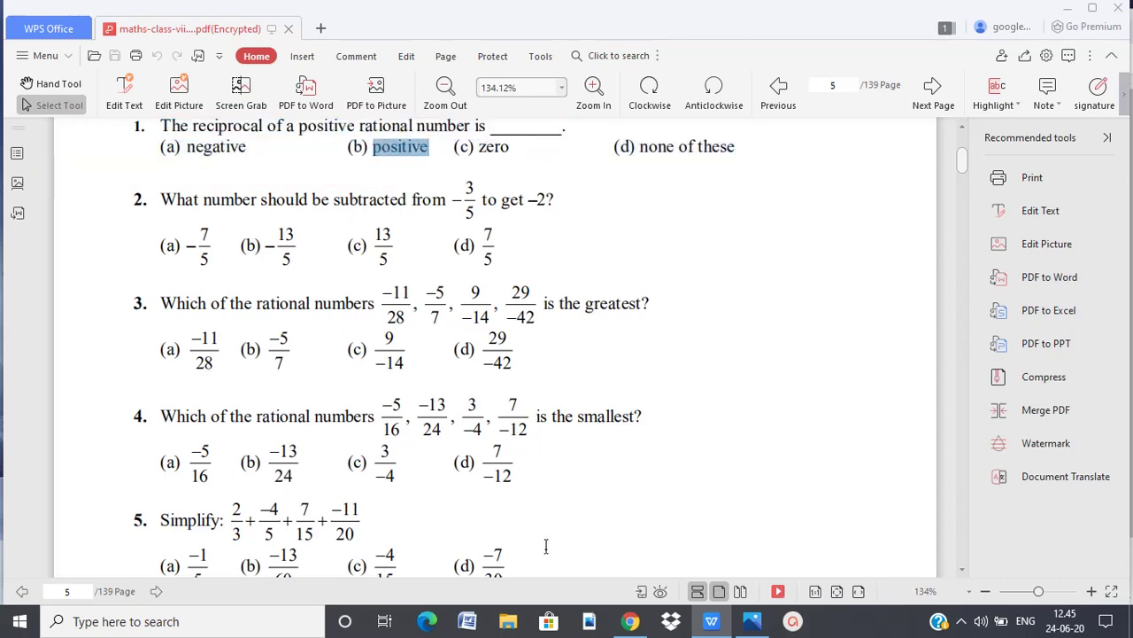
left_click(630, 620)
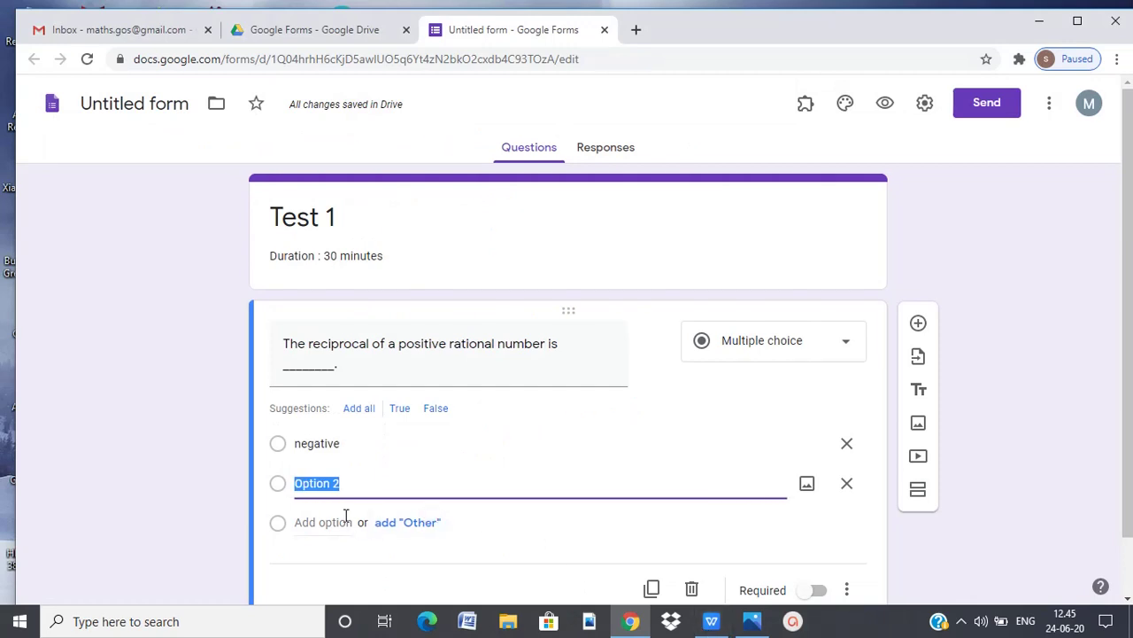
key("BackSpace")
key("ctrl+v")
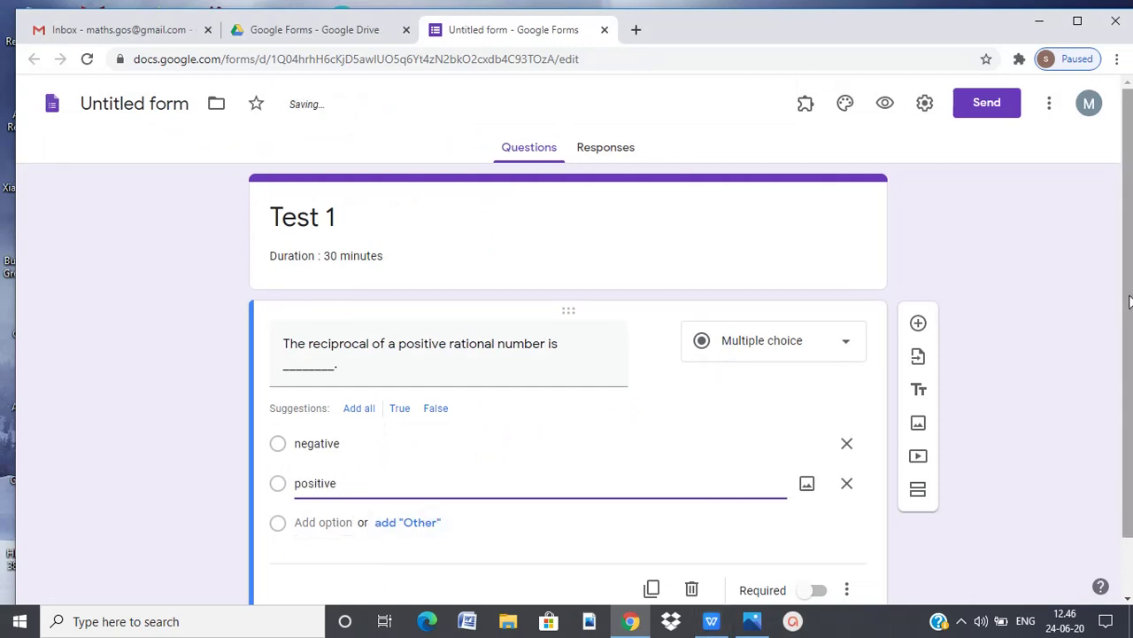
scroll(1129, 302, "down", 1)
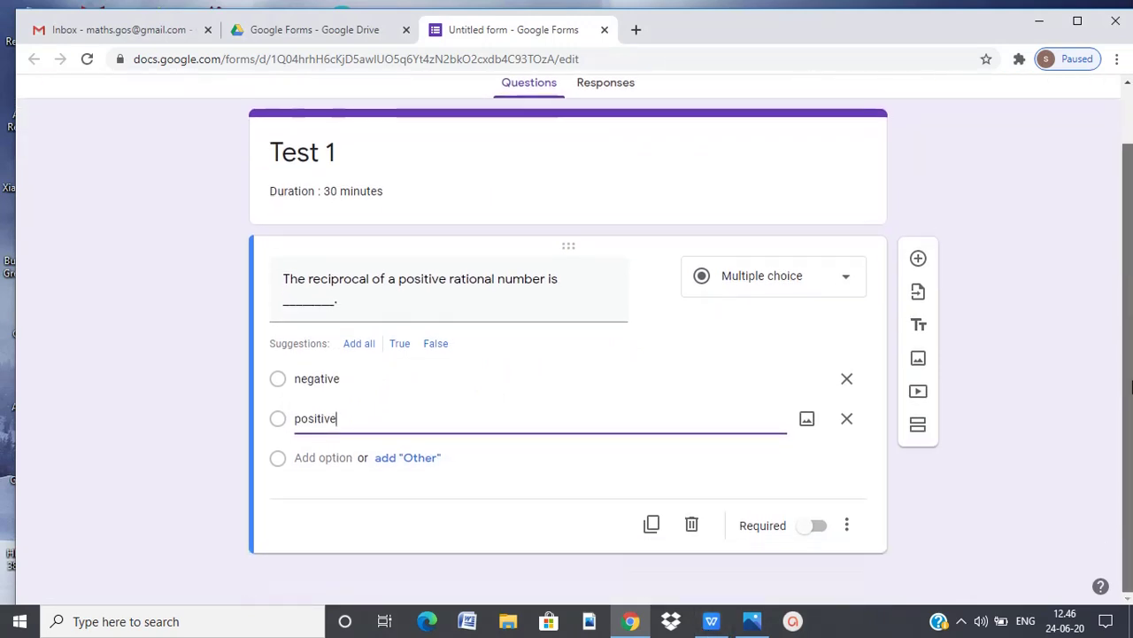
Add a second question and paste question 2's text from the PDF into it
left_click(918, 259)
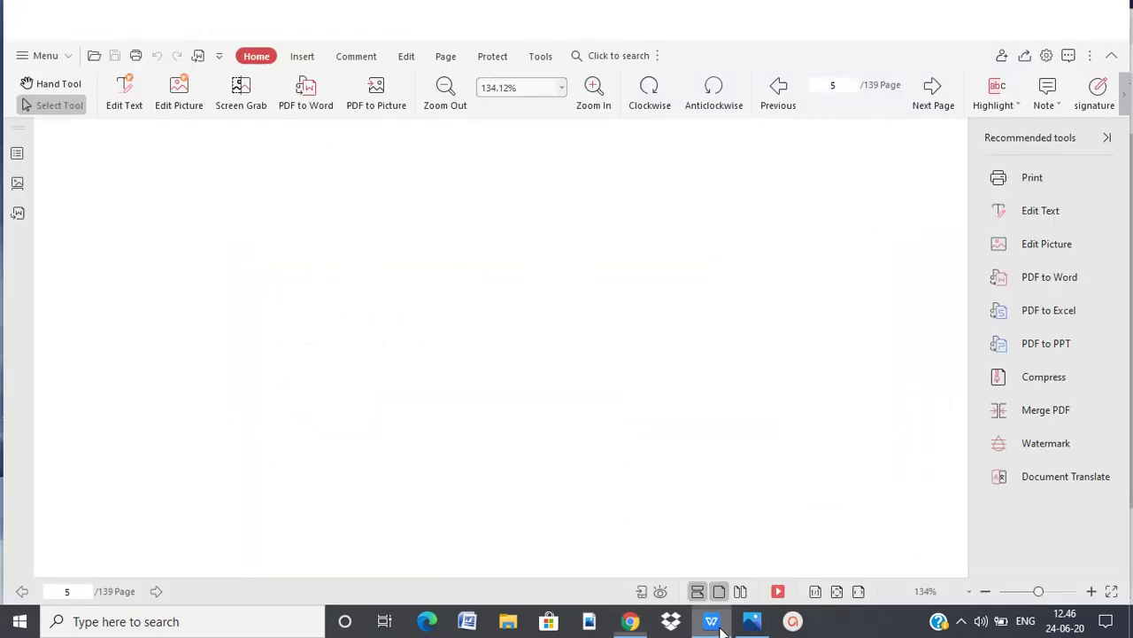
left_click(711, 621)
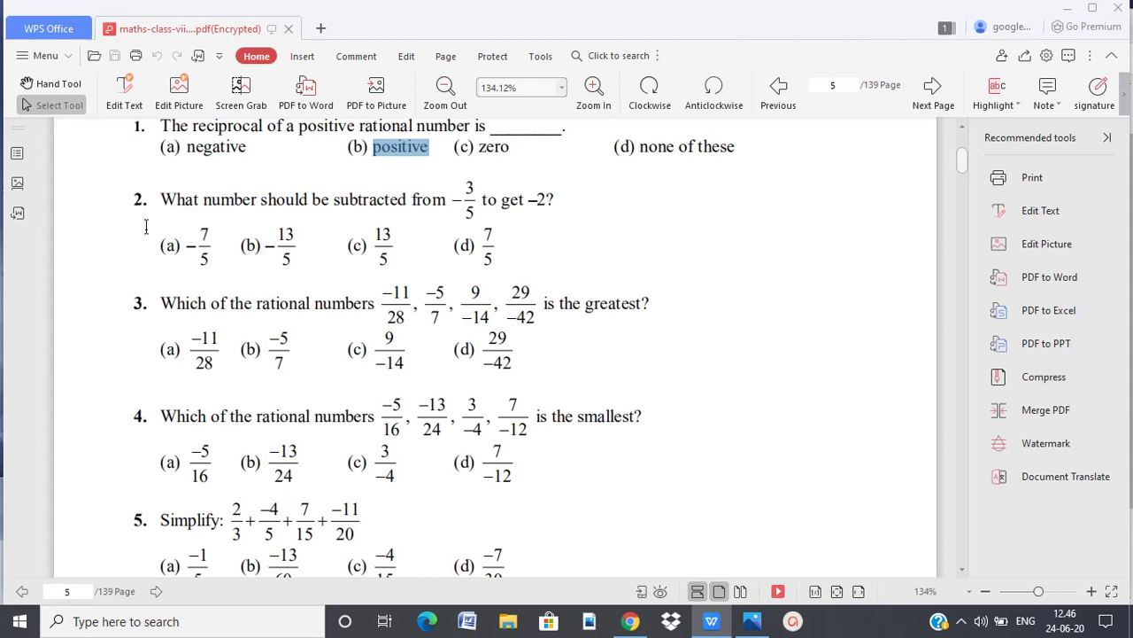
left_click_drag(131, 199, 541, 215)
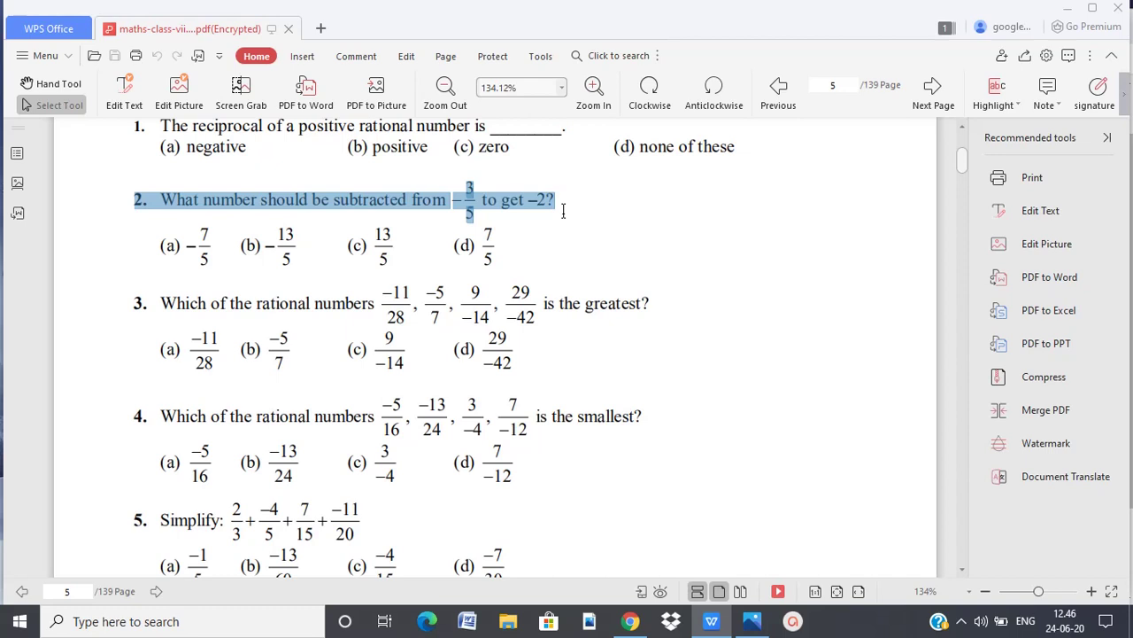
left_click(630, 621)
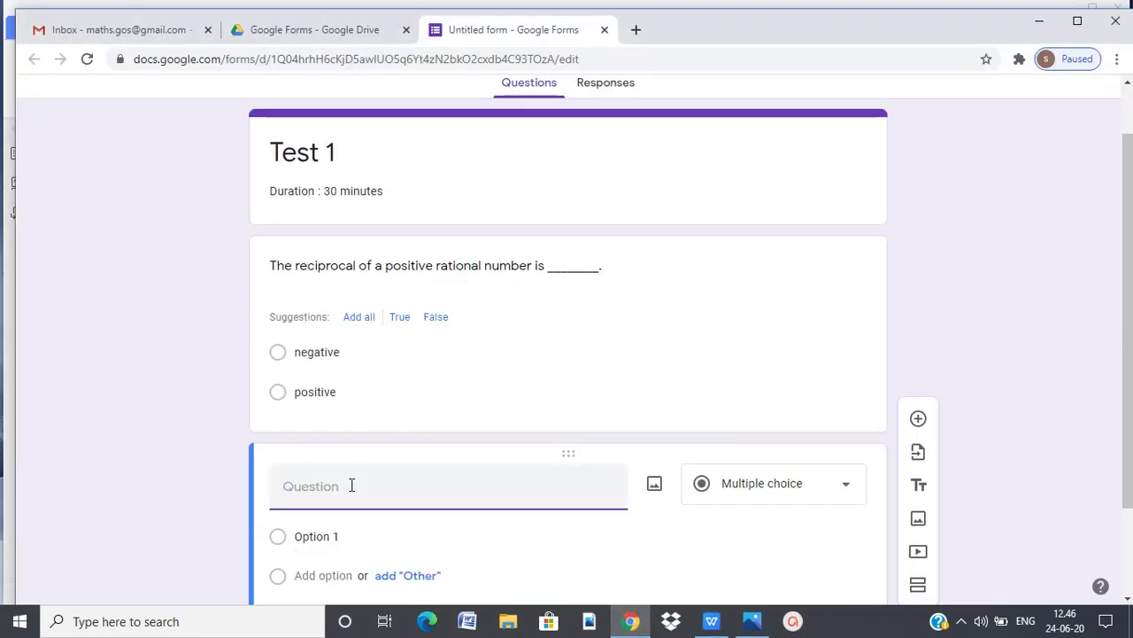
type("2. What number should be subtracted from 35 □ to get −2?")
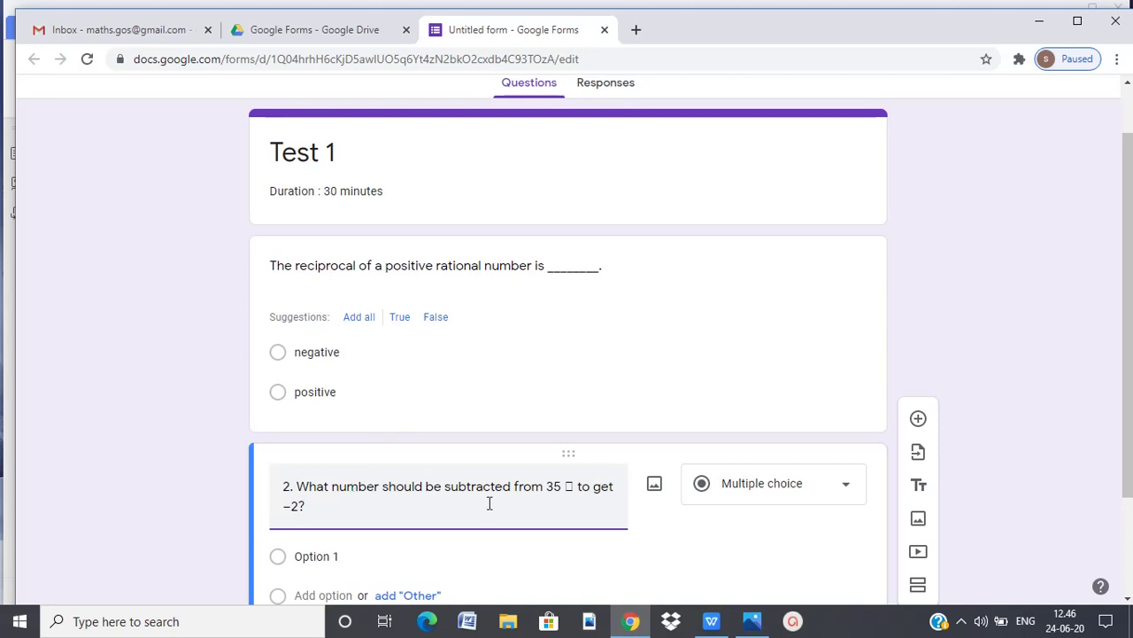
Delete the pasted question 2 text with its garbled fraction, leaving the title blank
left_click_drag(547, 487, 574, 488)
left_click(556, 514)
left_click_drag(285, 484, 326, 505)
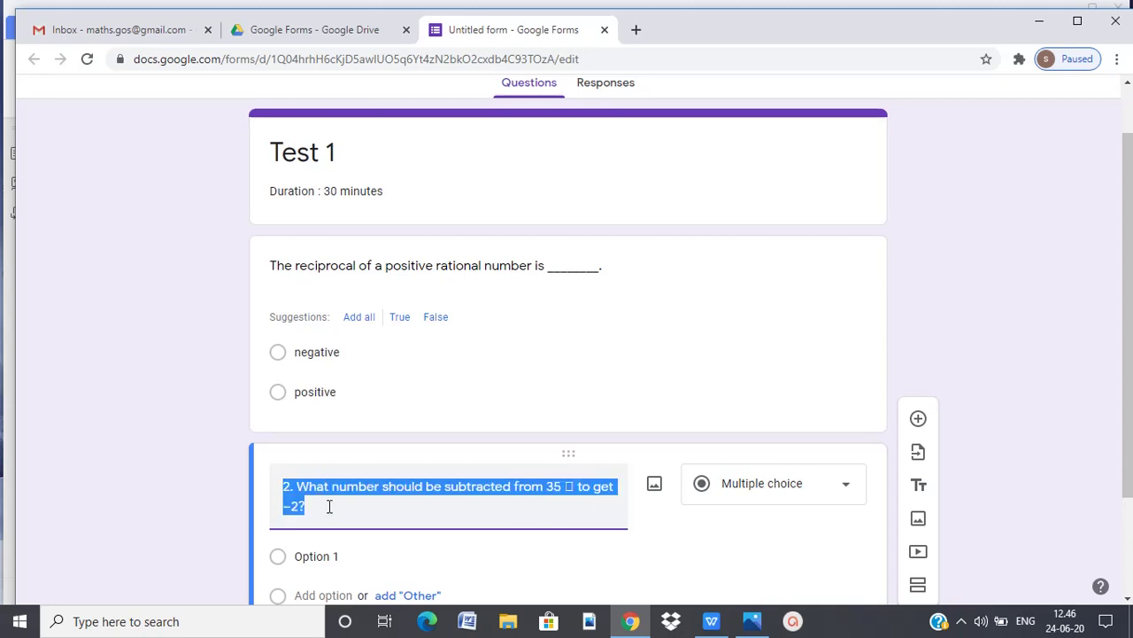
key("BackSpace")
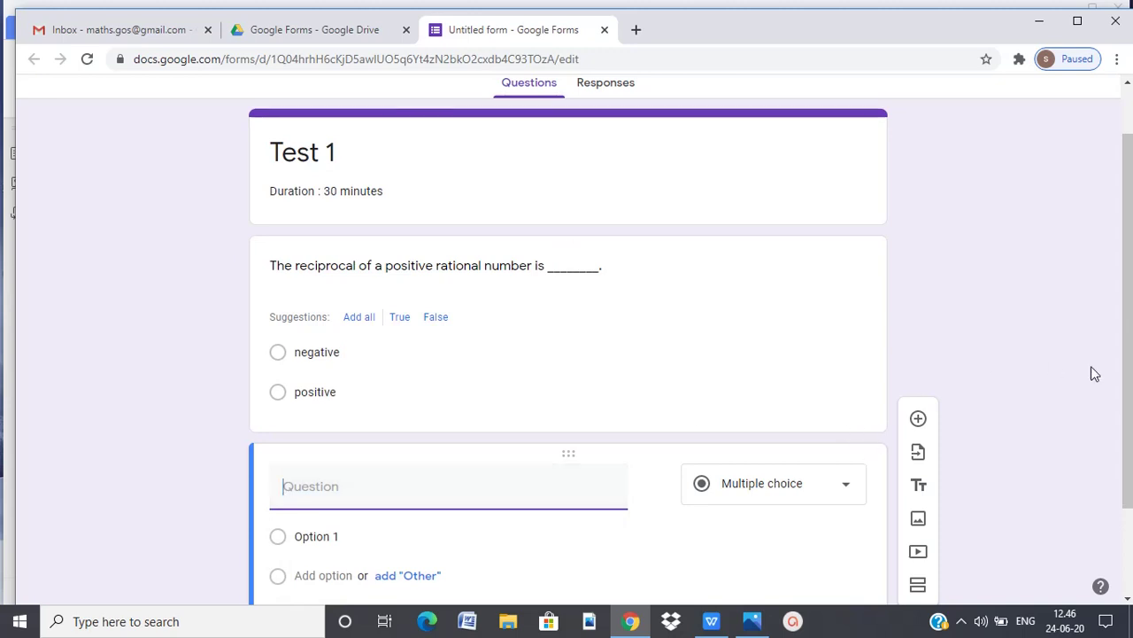
Launch Snipping Tool via Windows search and clear the selection in the PDF
left_click_drag(1130, 348, 1131, 428)
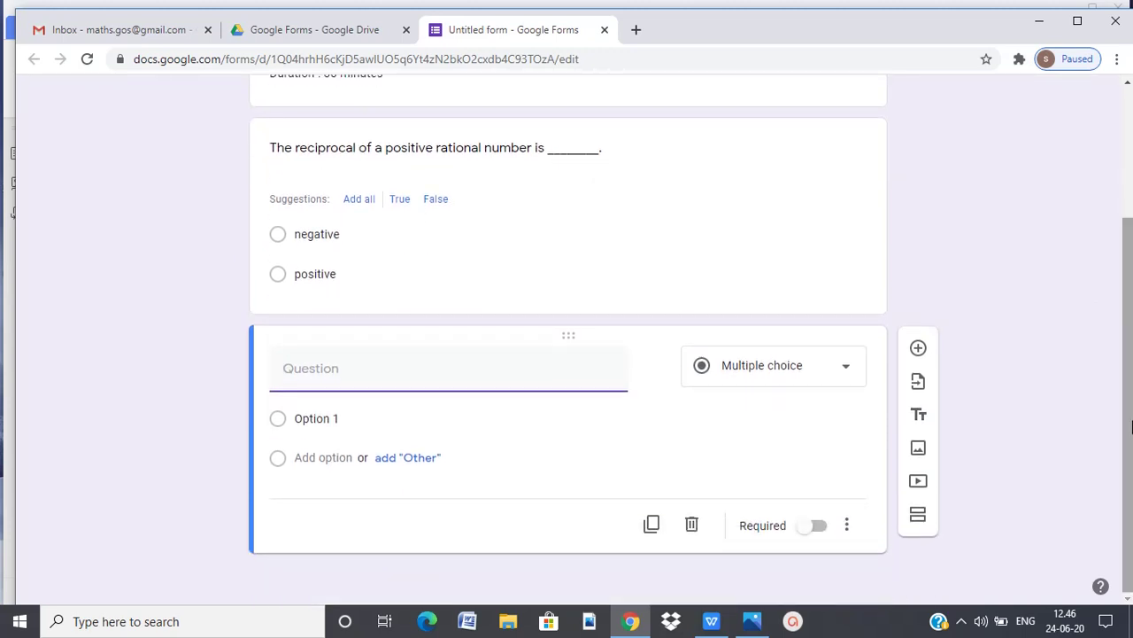
left_click(186, 629)
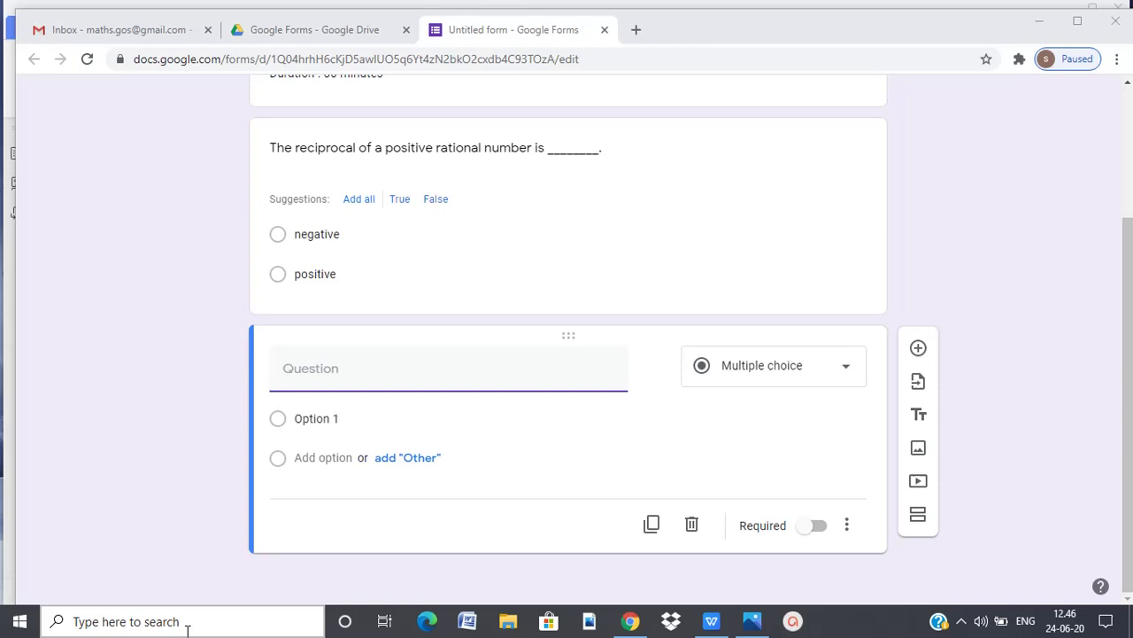
type("snip")
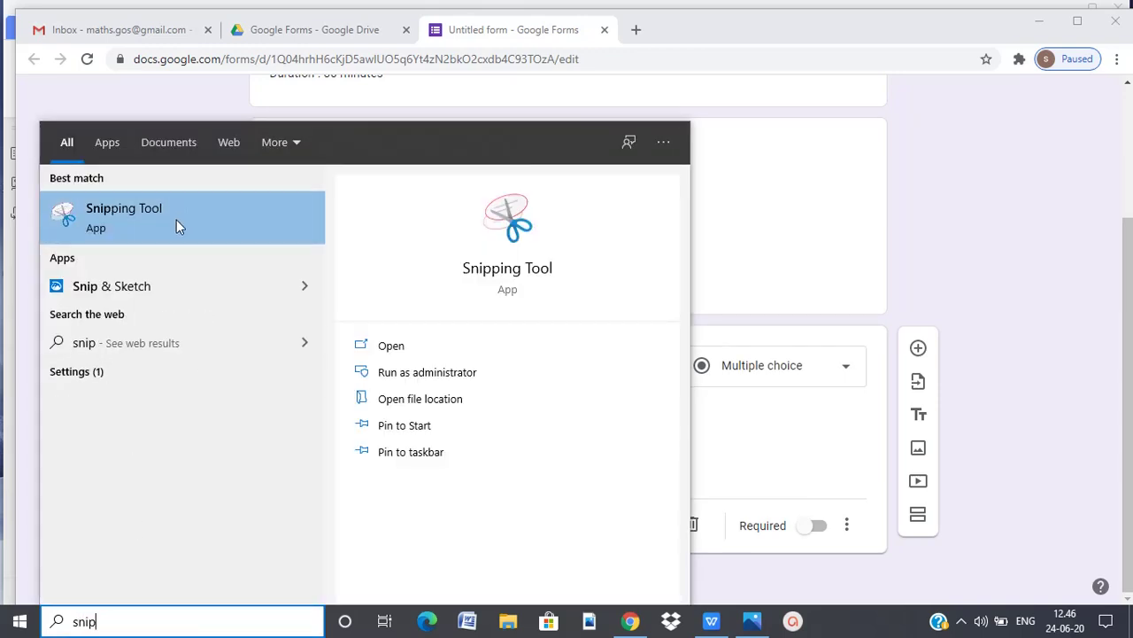
left_click(177, 222)
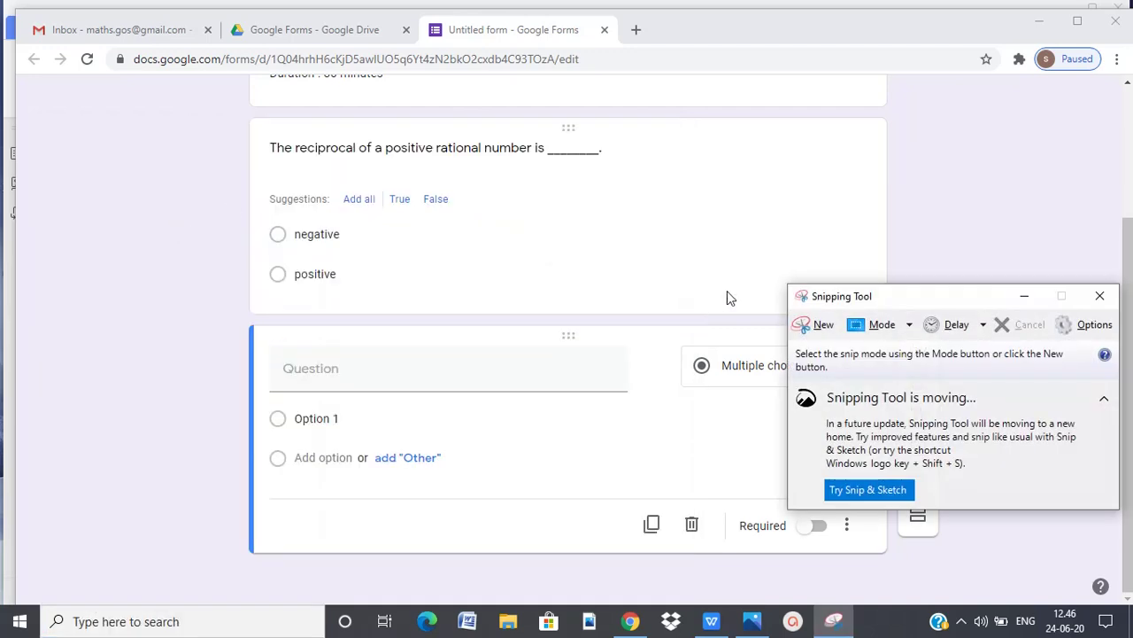
left_click(718, 629)
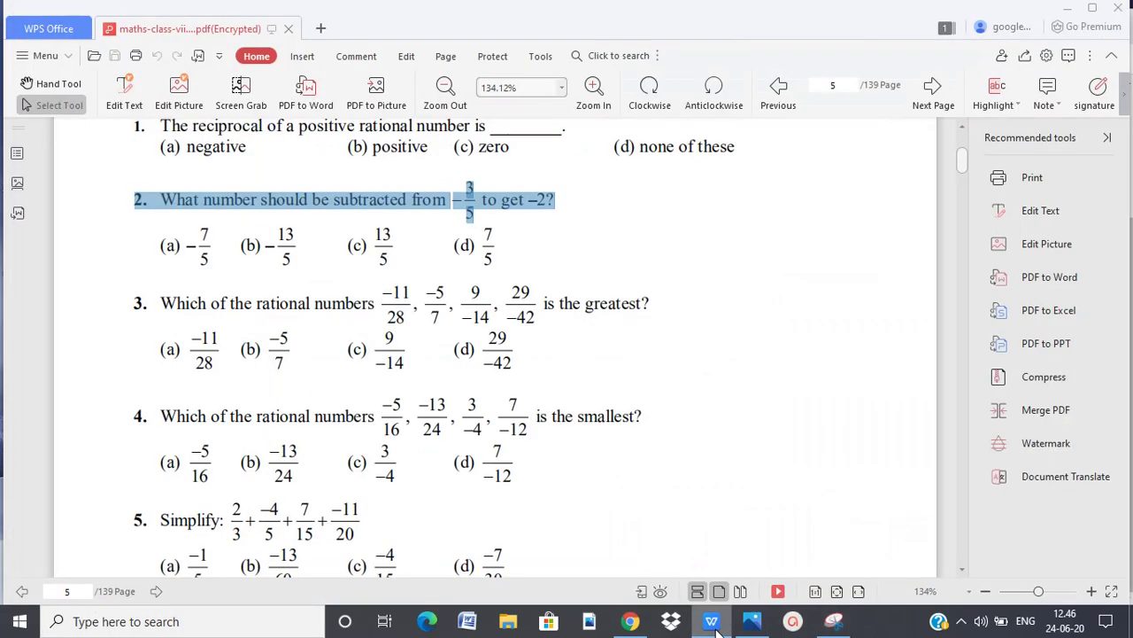
left_click(658, 271)
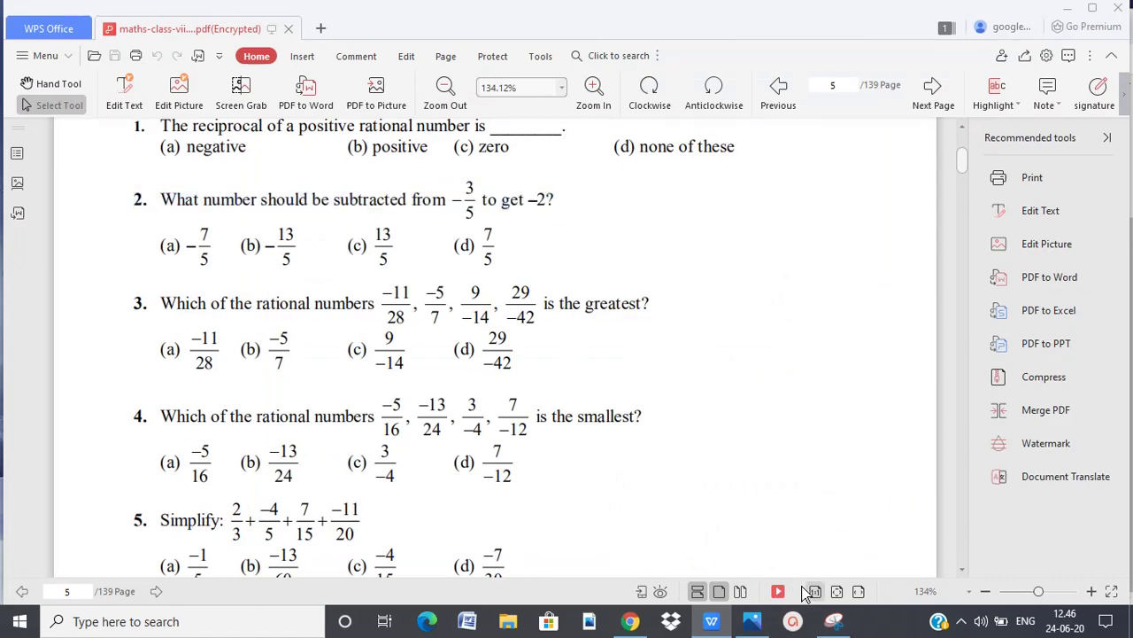
left_click(832, 623)
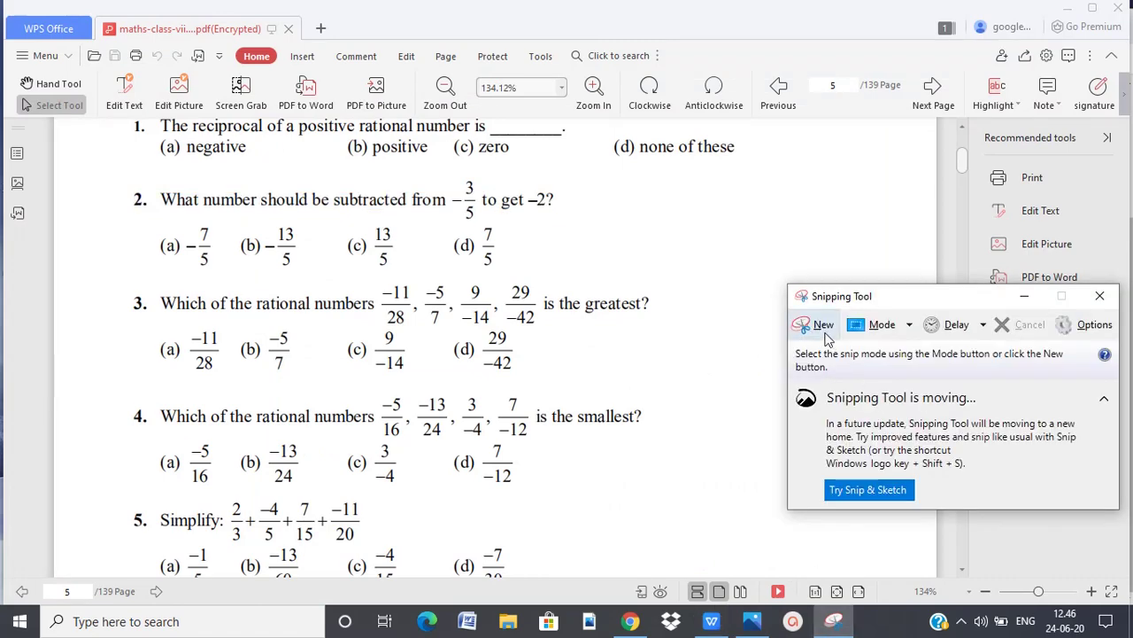
Snip question 2 from the PDF and save it as Q2.PNG on the Desktop
left_click(825, 333)
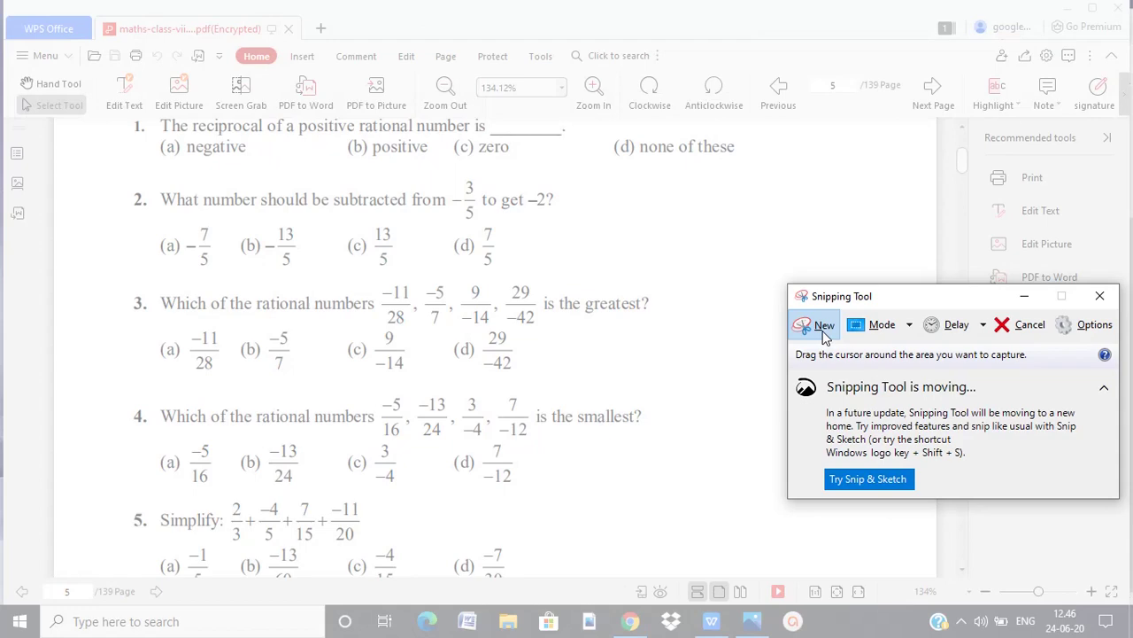
key("Escape")
left_click(824, 334)
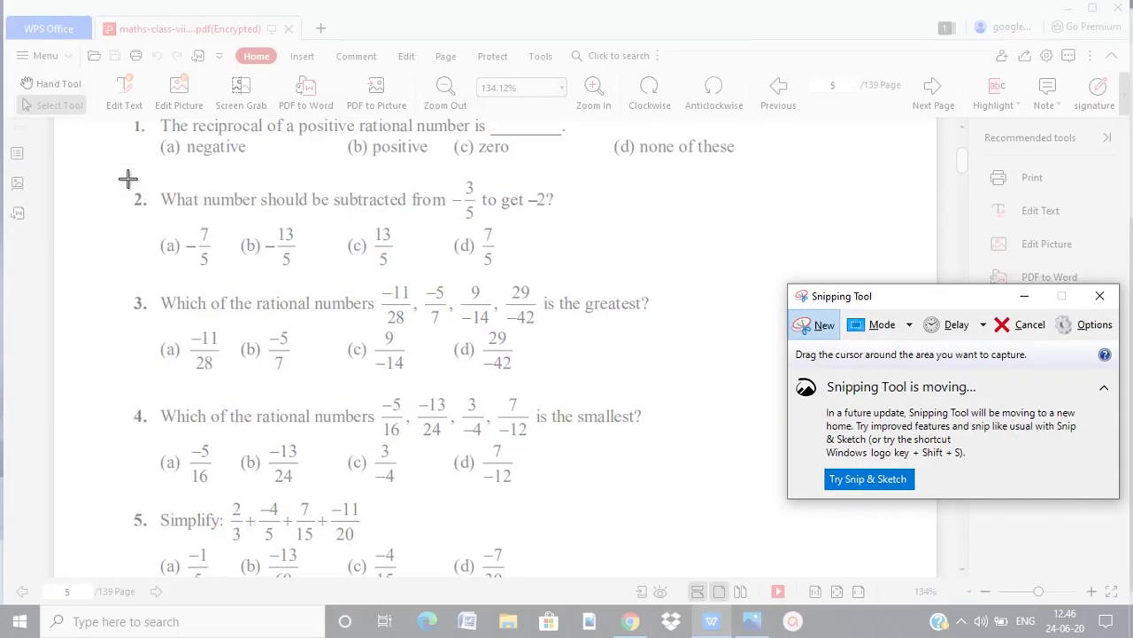
left_click_drag(130, 169, 567, 227)
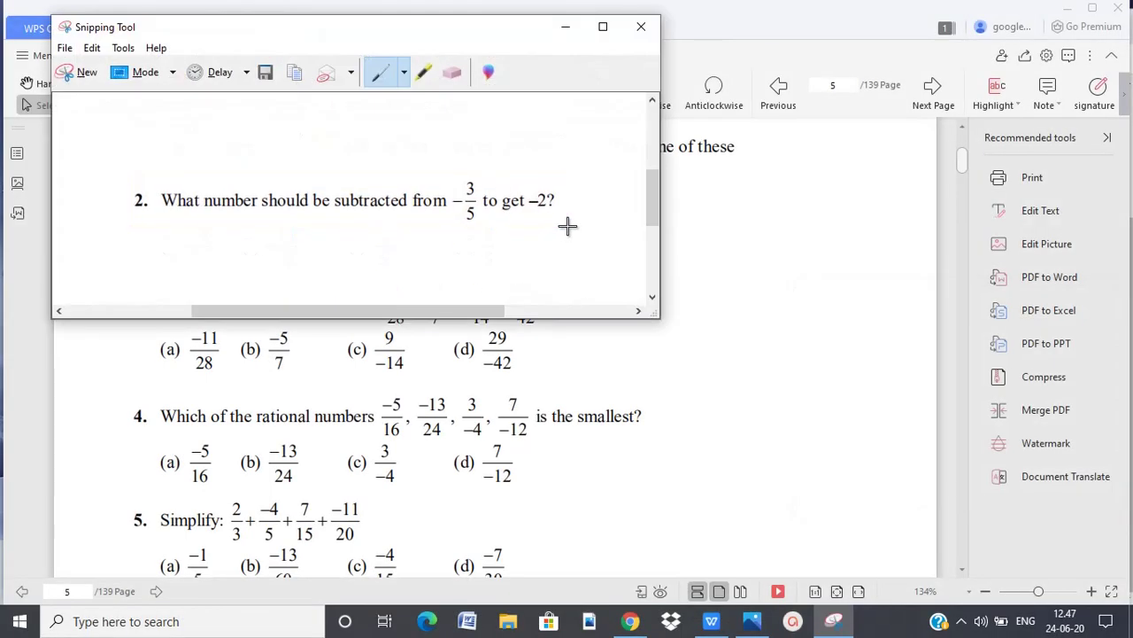
left_click(266, 75)
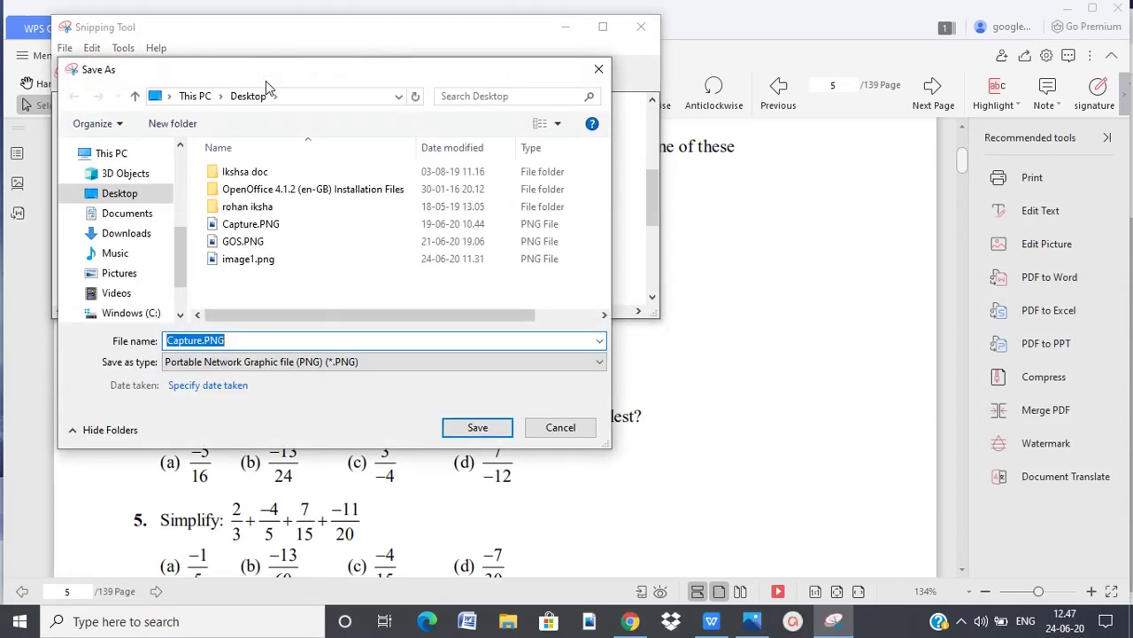
left_click(250, 340)
key("BackSpace")
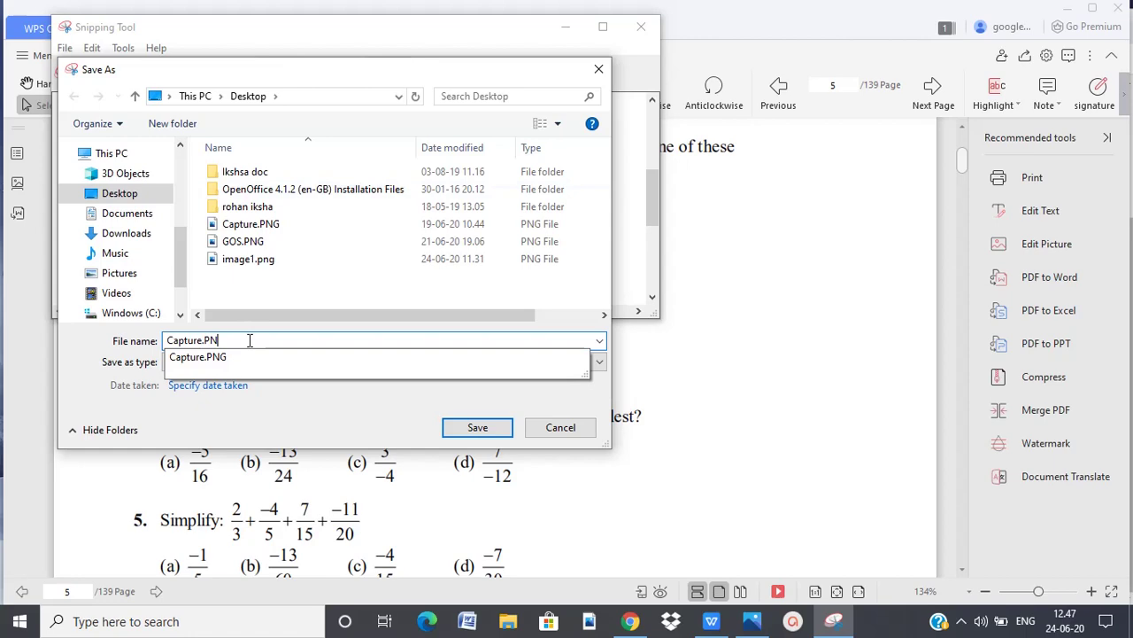
key("BackSpace")
key("BackSpace")
key("BackSpace")
key("BackSpace")
key("BackSpace")
key("BackSpace")
key("BackSpace")
key("BackSpace")
key("BackSpace")
key("BackSpace")
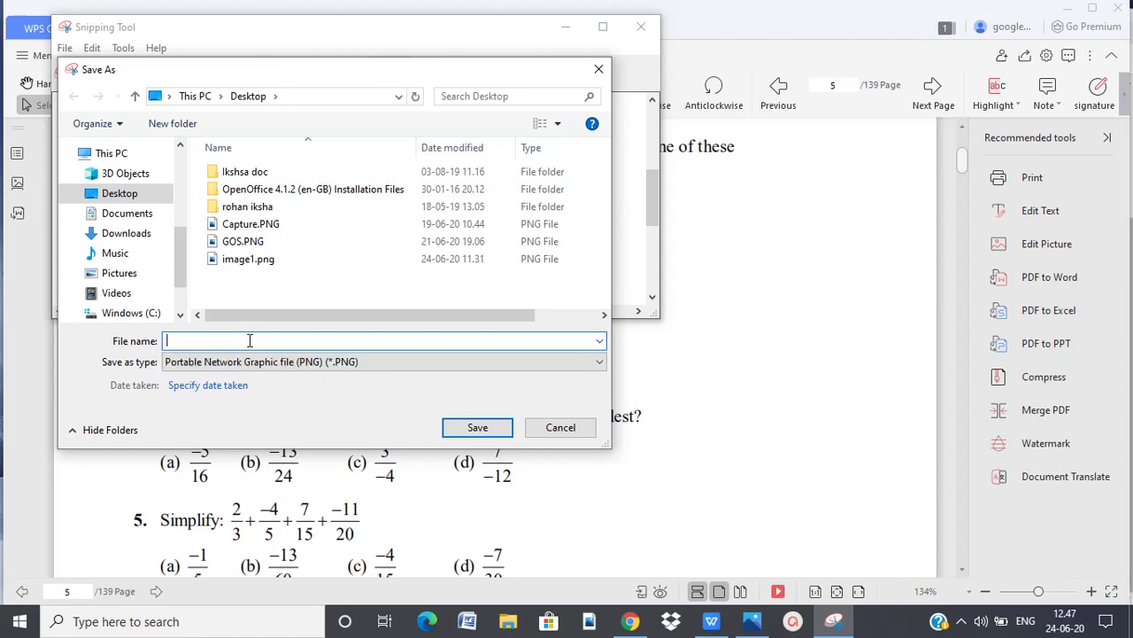
left_click(499, 428)
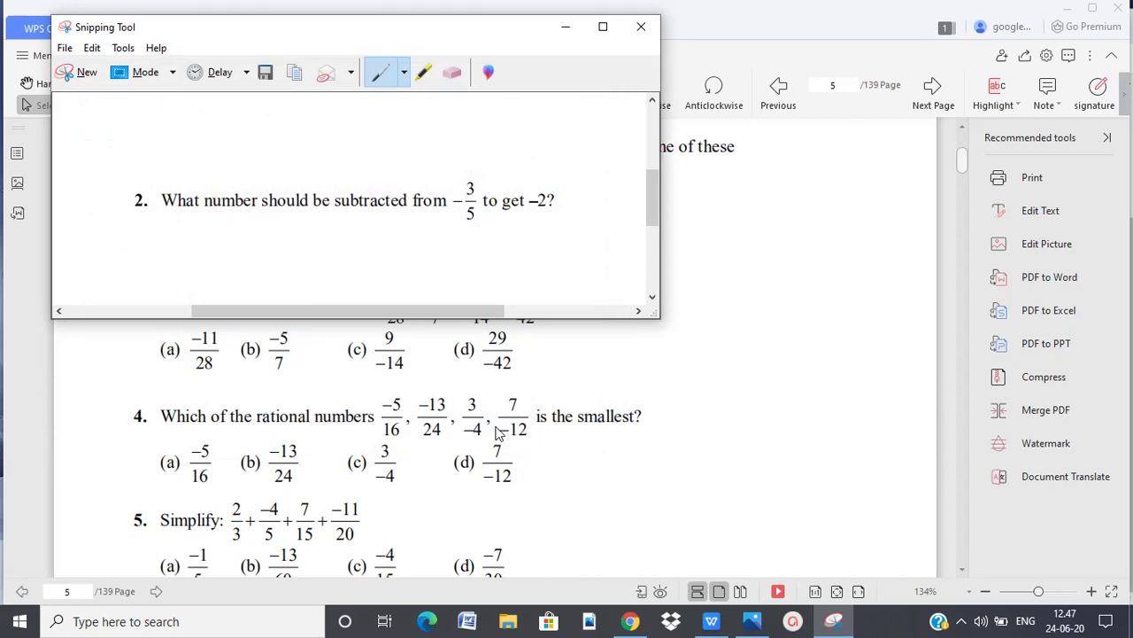
left_click(565, 26)
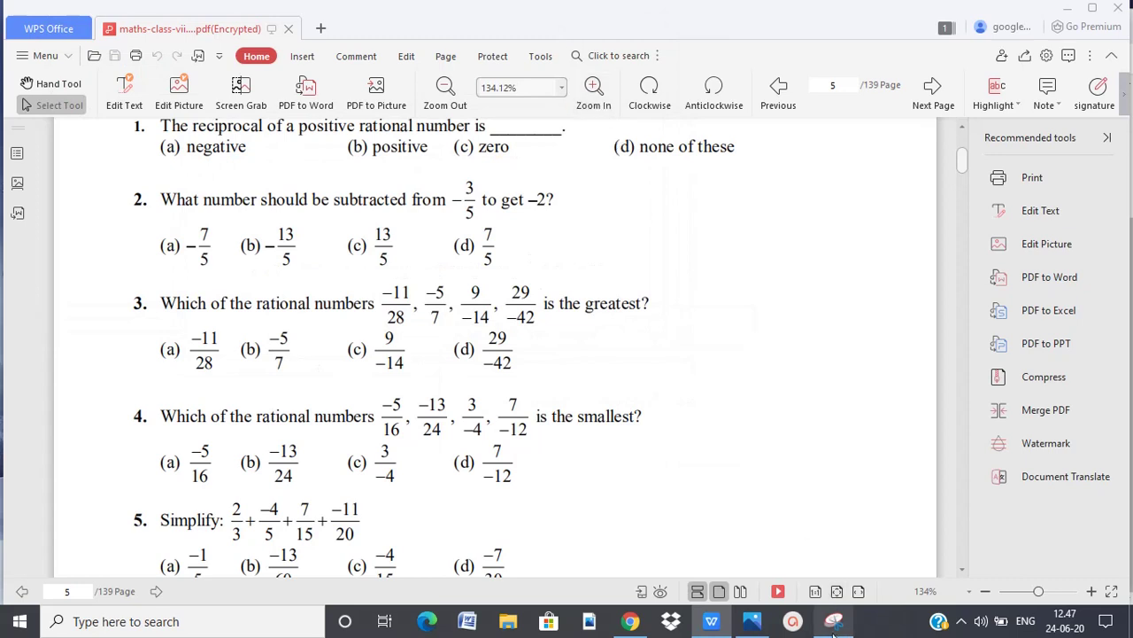
left_click(631, 621)
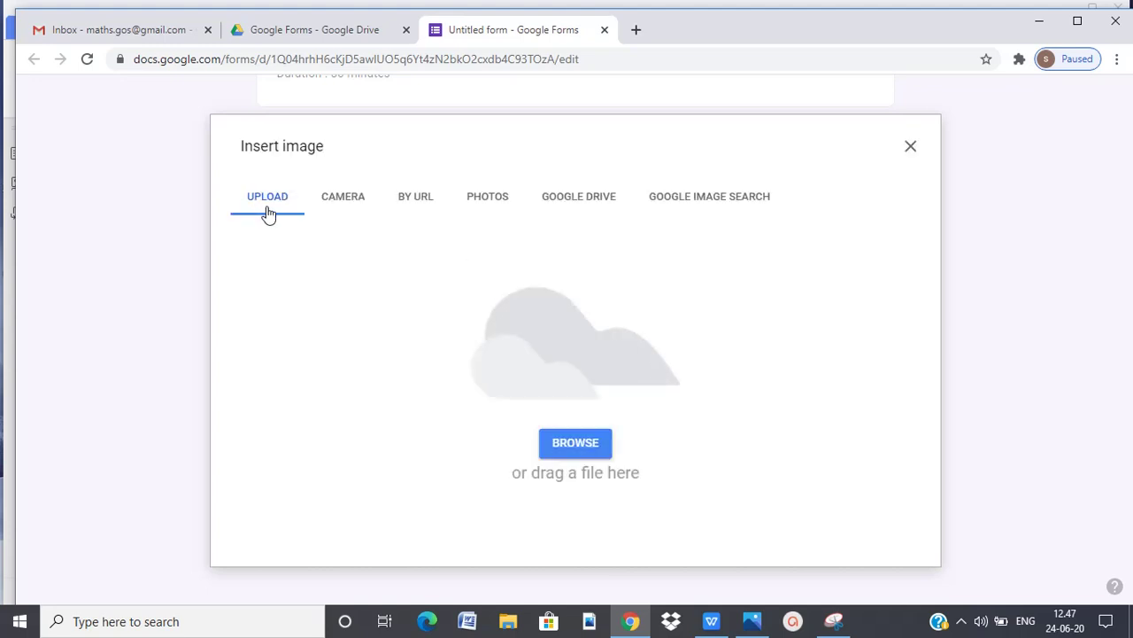
Upload Q2.PNG from the Desktop as the image of the second question
left_click(577, 450)
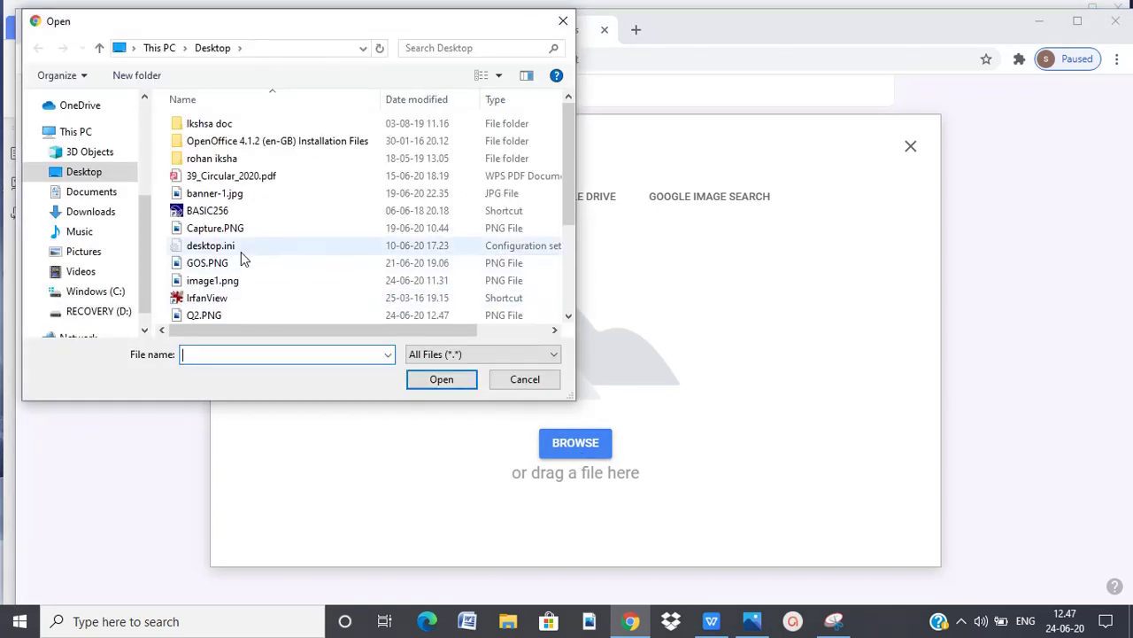
left_click(214, 317)
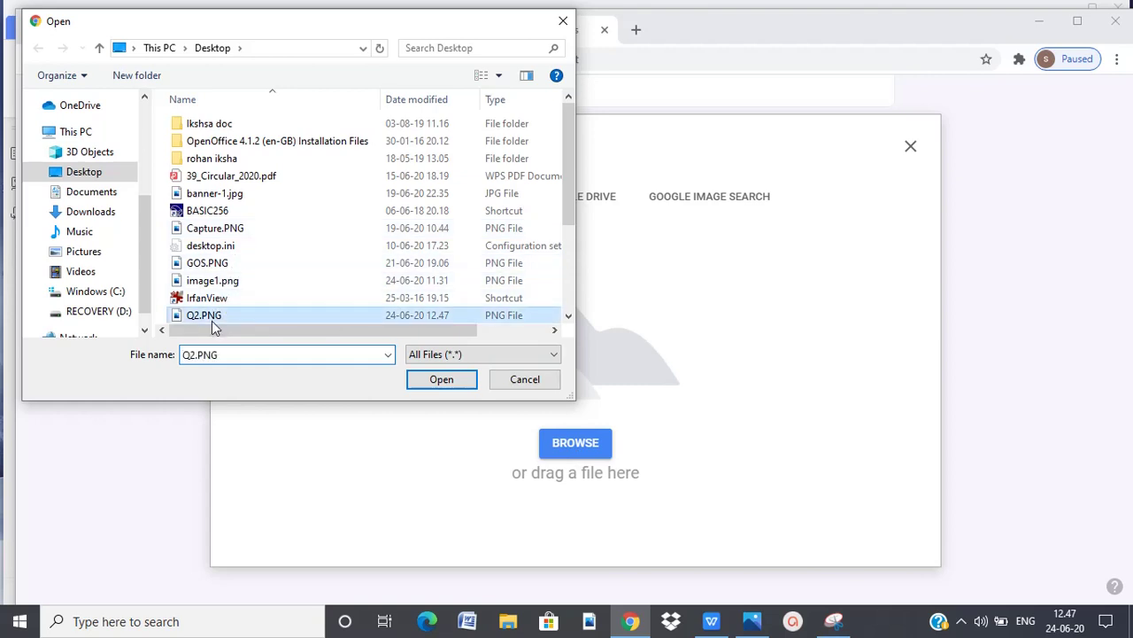
left_click(462, 380)
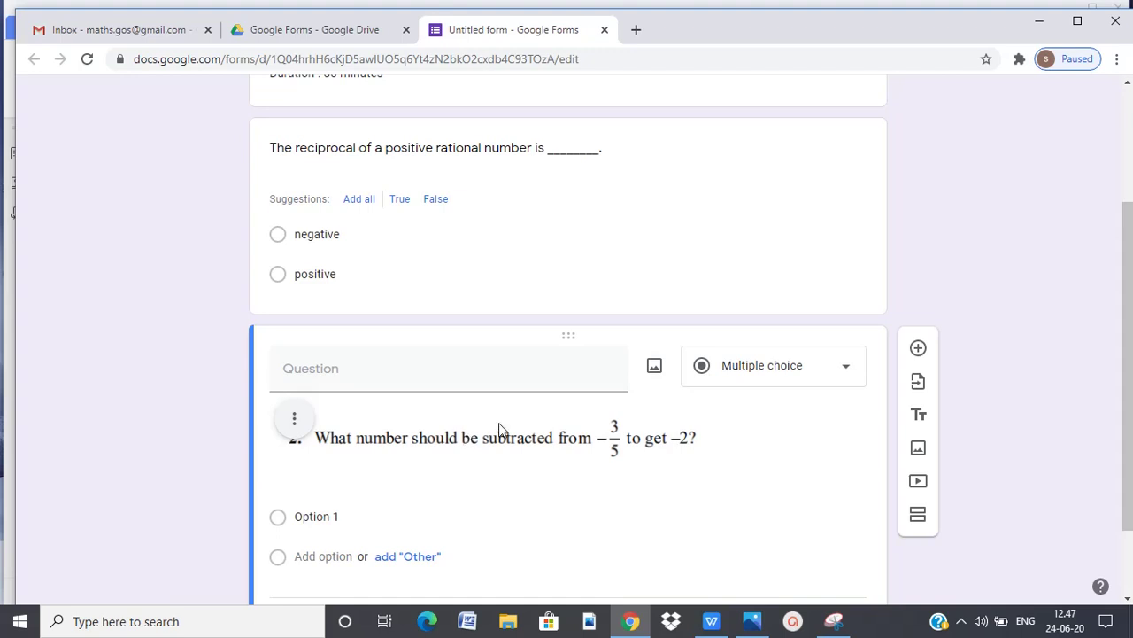
scroll(1131, 292, "down", 2)
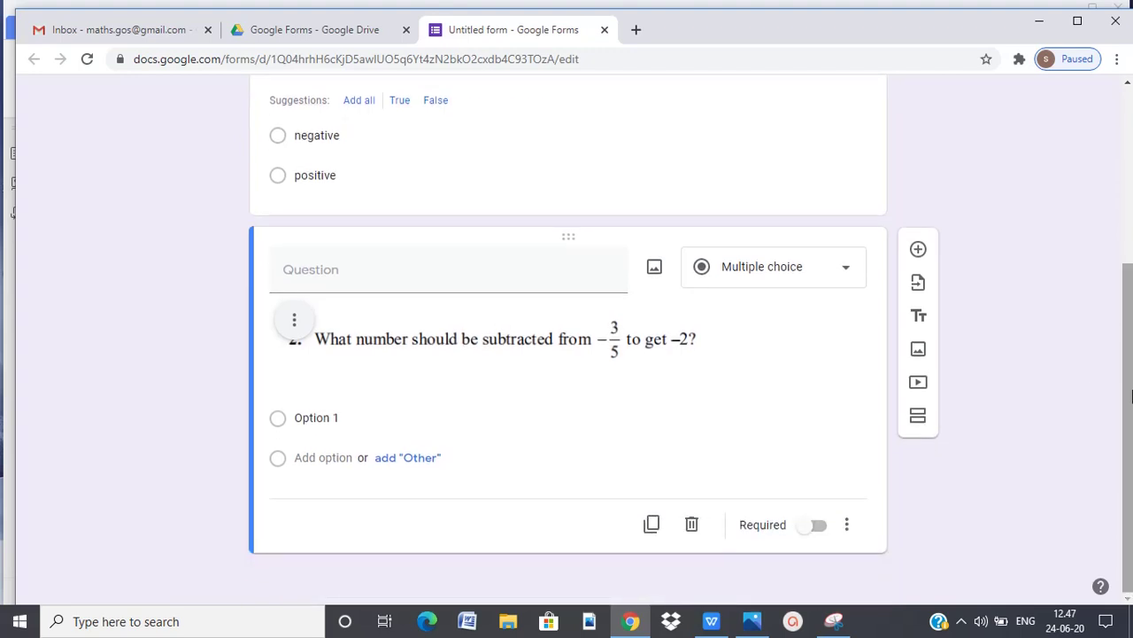
Insert a new blank multiple-choice question below the Q2 image question
left_click(361, 416)
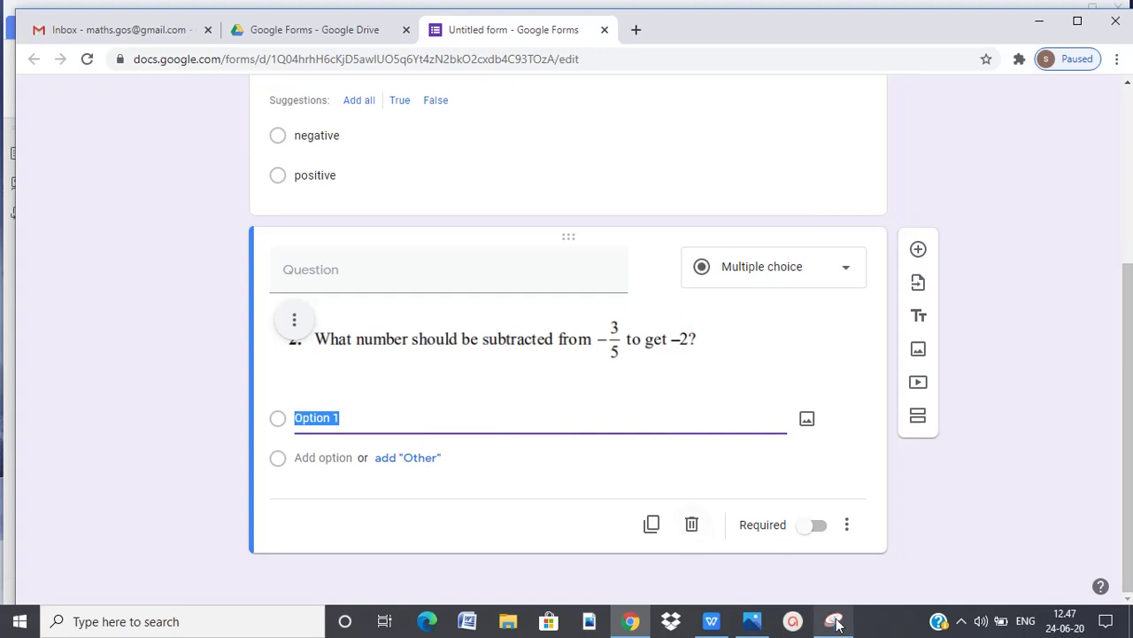
left_click(713, 624)
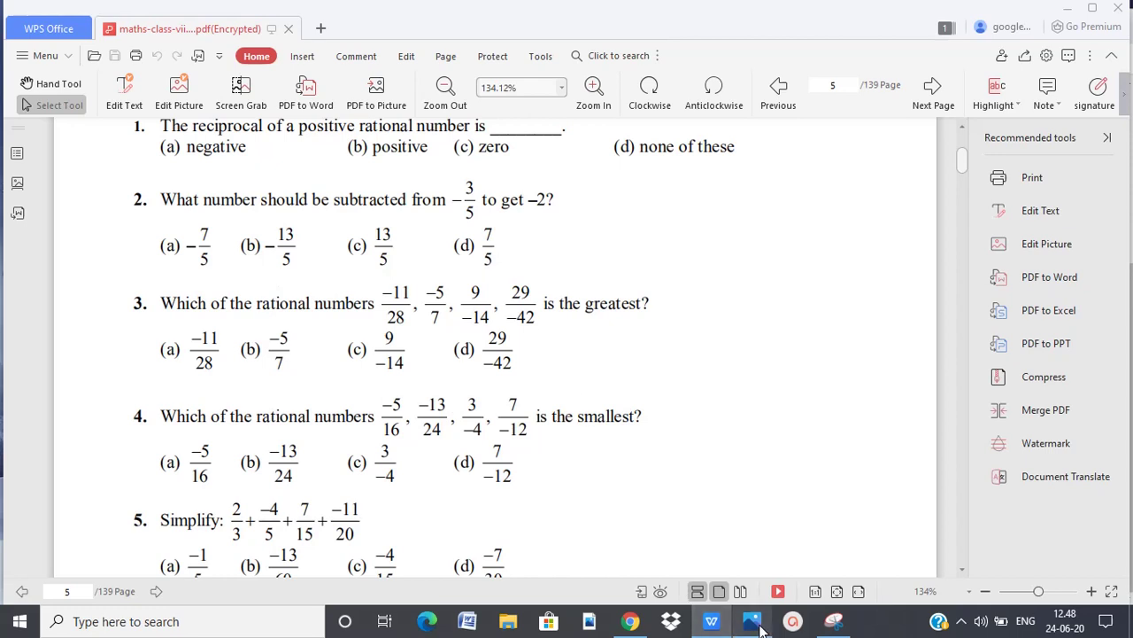
left_click(629, 620)
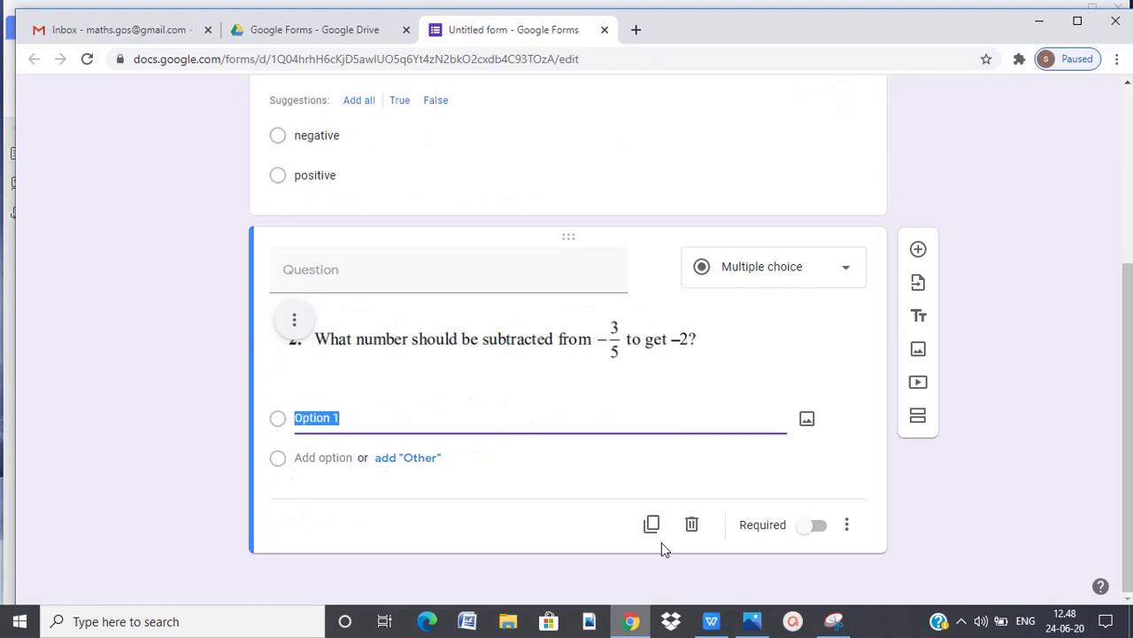
left_click(920, 249)
left_click_drag(1129, 308, 1132, 372)
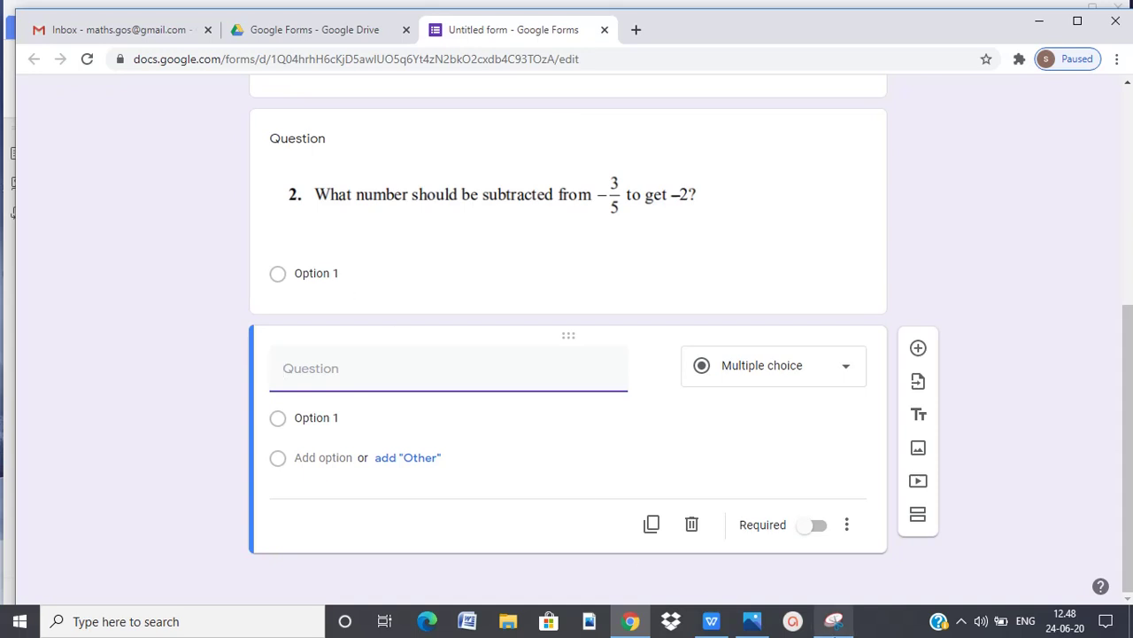
Snip question 2 with its four fraction options (a)–(d) and save it as Q3
left_click(711, 625)
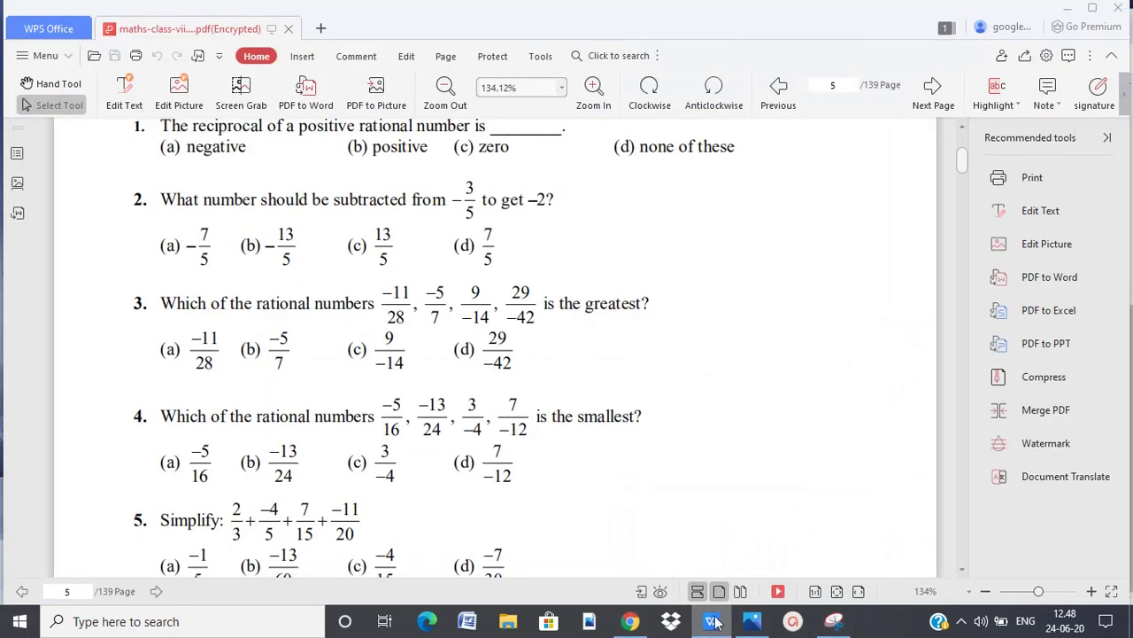
left_click(835, 623)
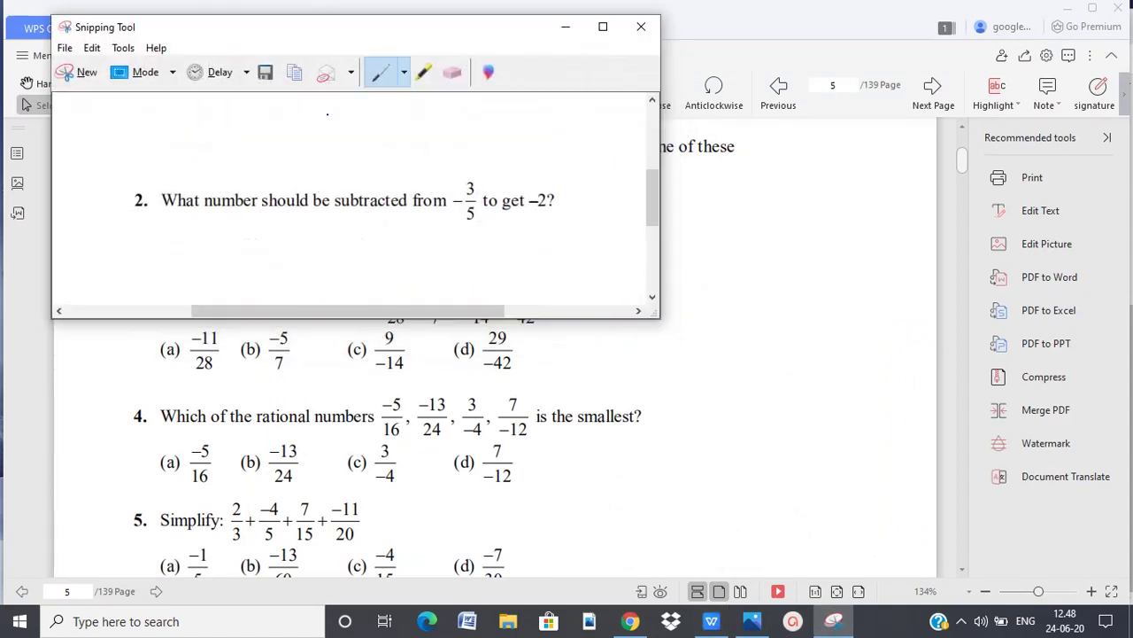
left_click(85, 75)
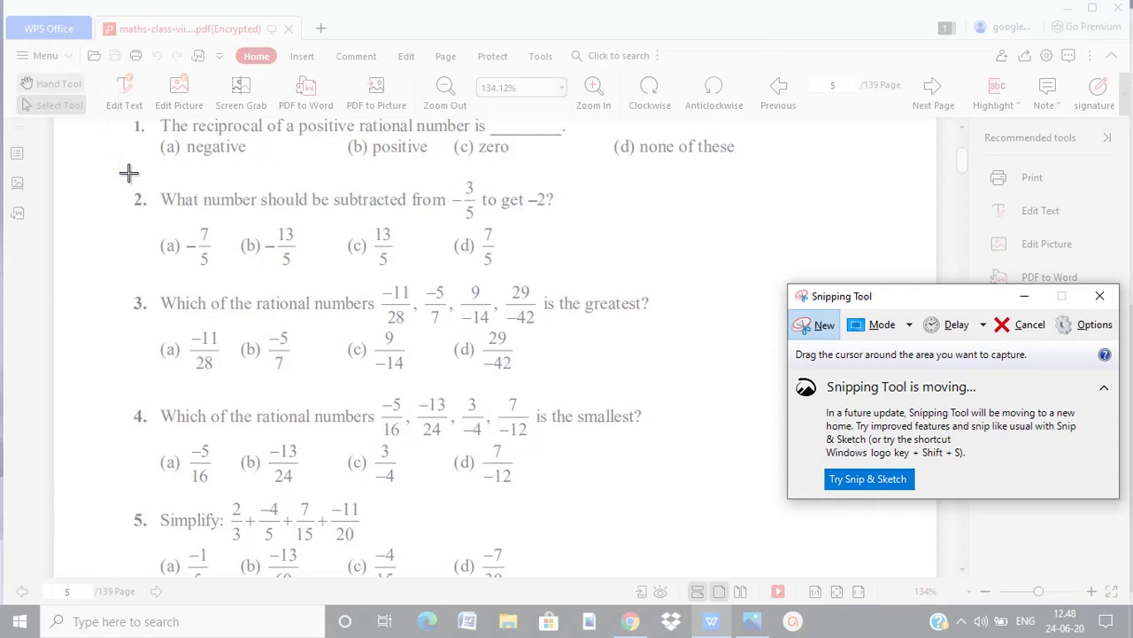
left_click_drag(128, 169, 567, 277)
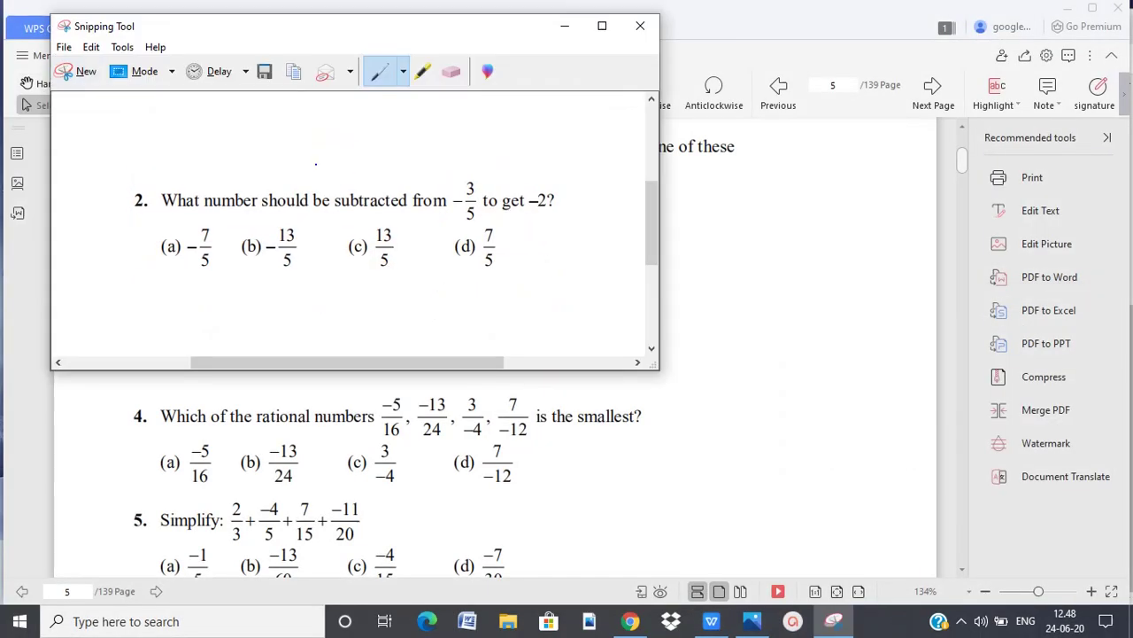
left_click(265, 74)
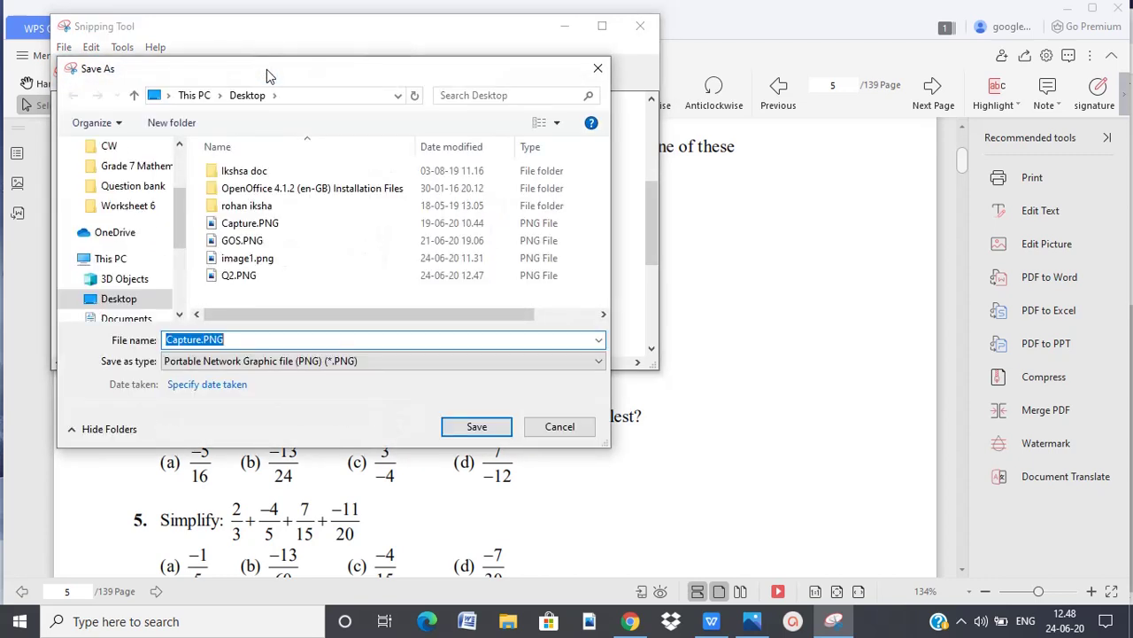
key("BackSpace")
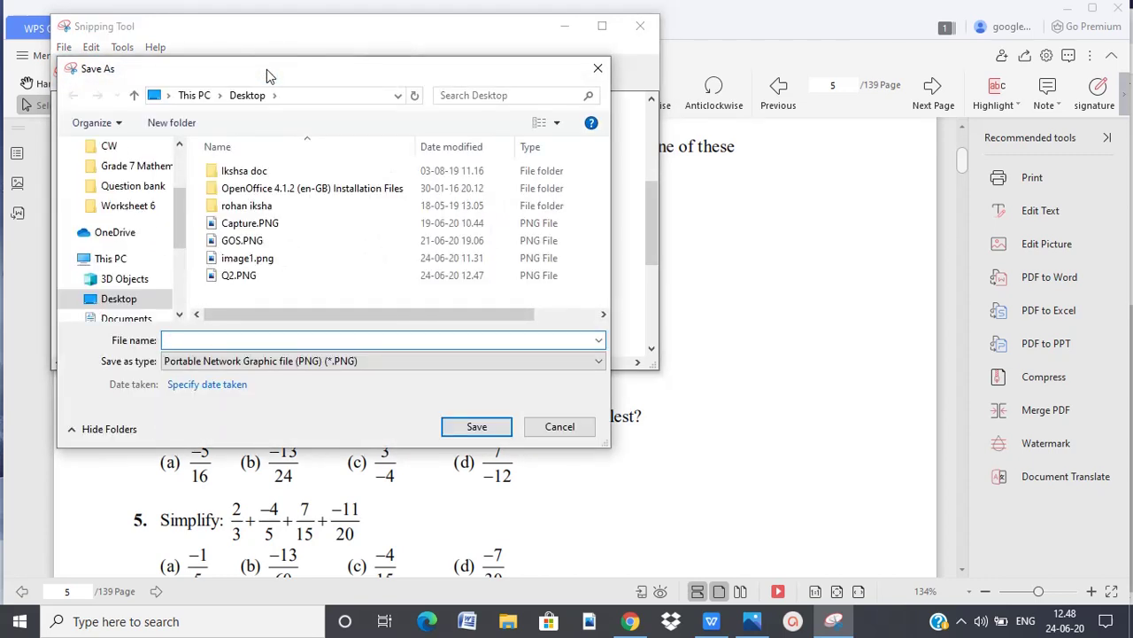
type("Q3")
left_click(476, 428)
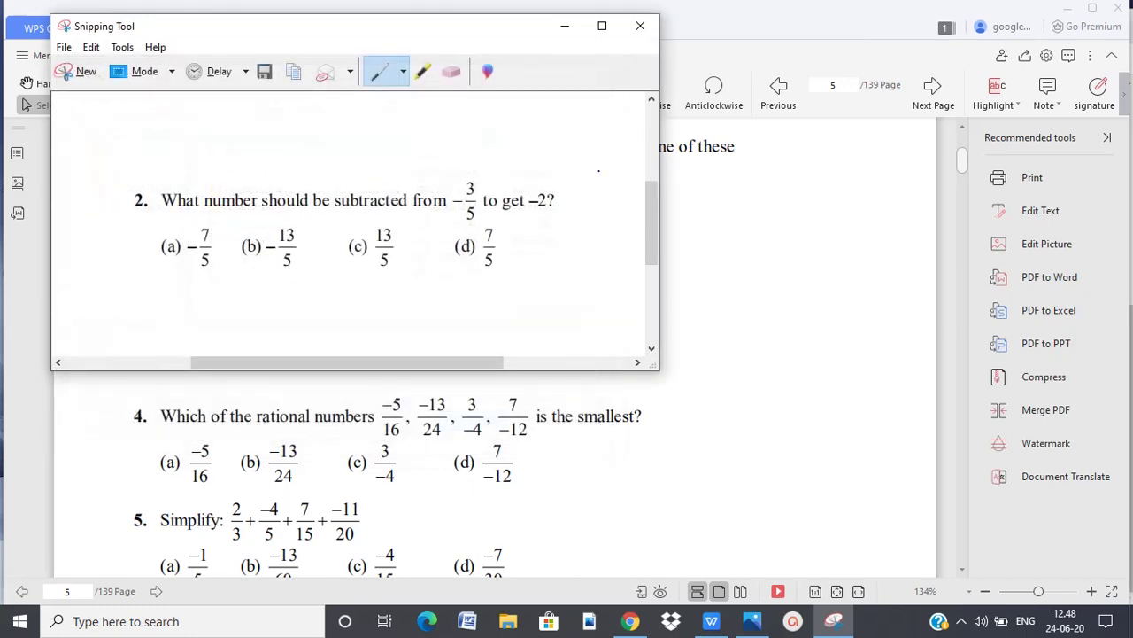
Close Snipping Tool, hide the PDF, and upload Q3.PNG into the new question
left_click(652, 27)
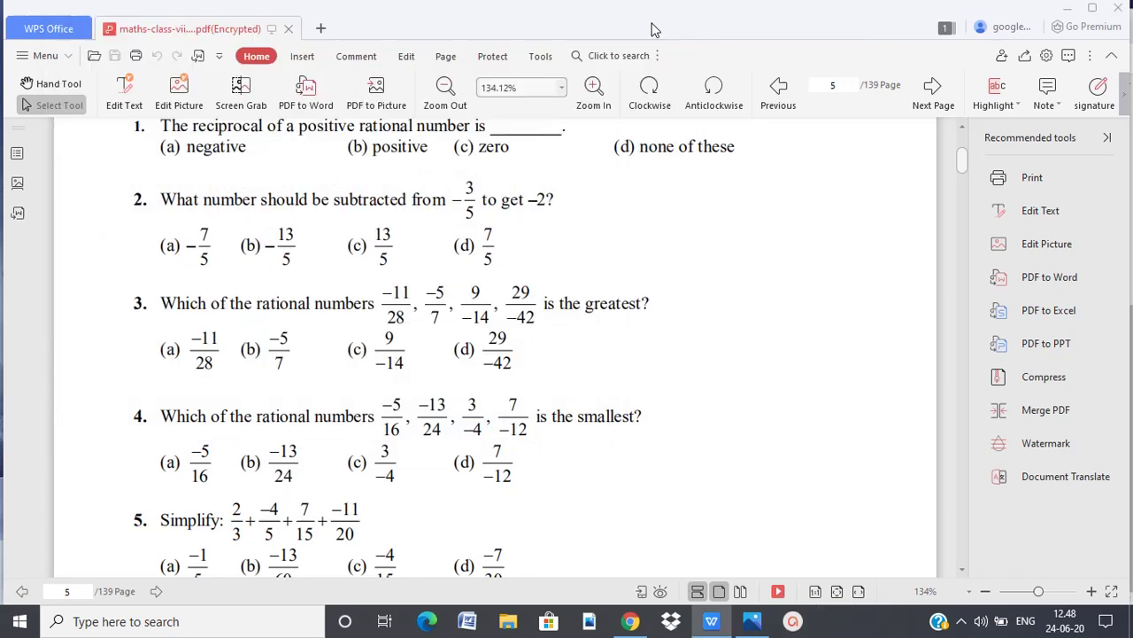
left_click(1065, 11)
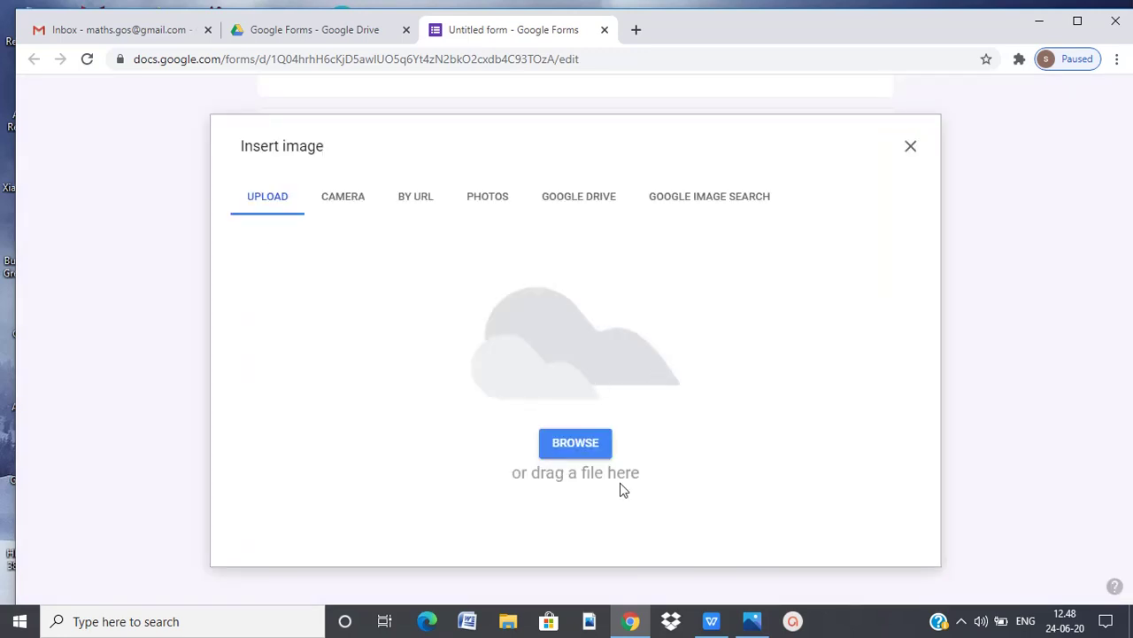
left_click(585, 448)
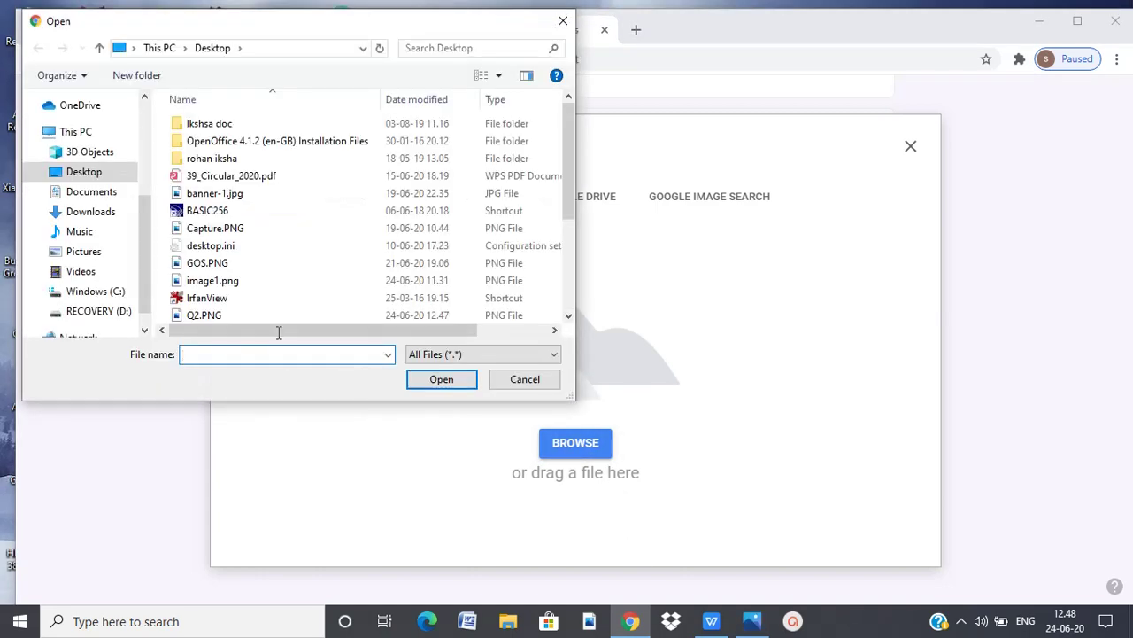
left_click_drag(569, 198, 572, 221)
left_click(257, 308)
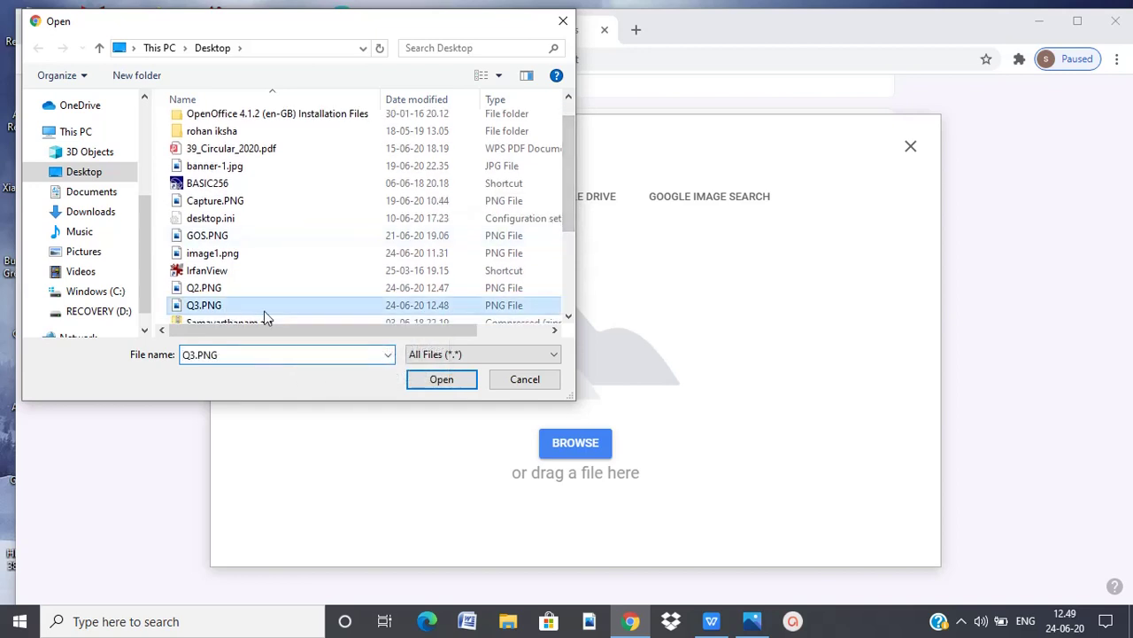
left_click(441, 379)
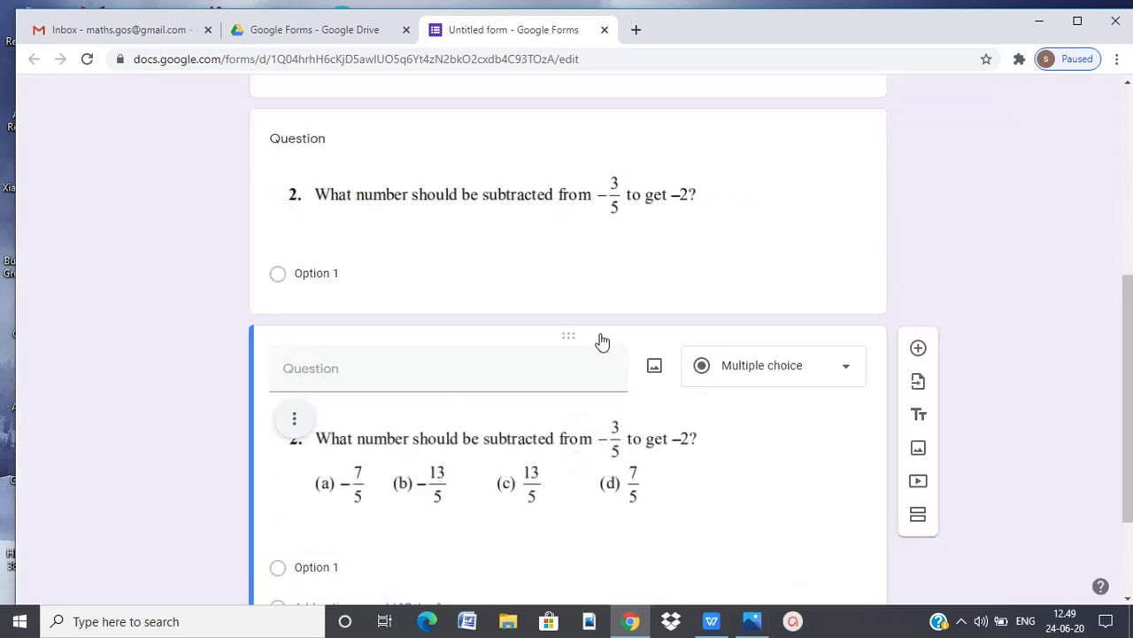
Replace Option 1 with 'a' and add options 'b', 'c' and 'd'
scroll(1129, 295, "down", 2)
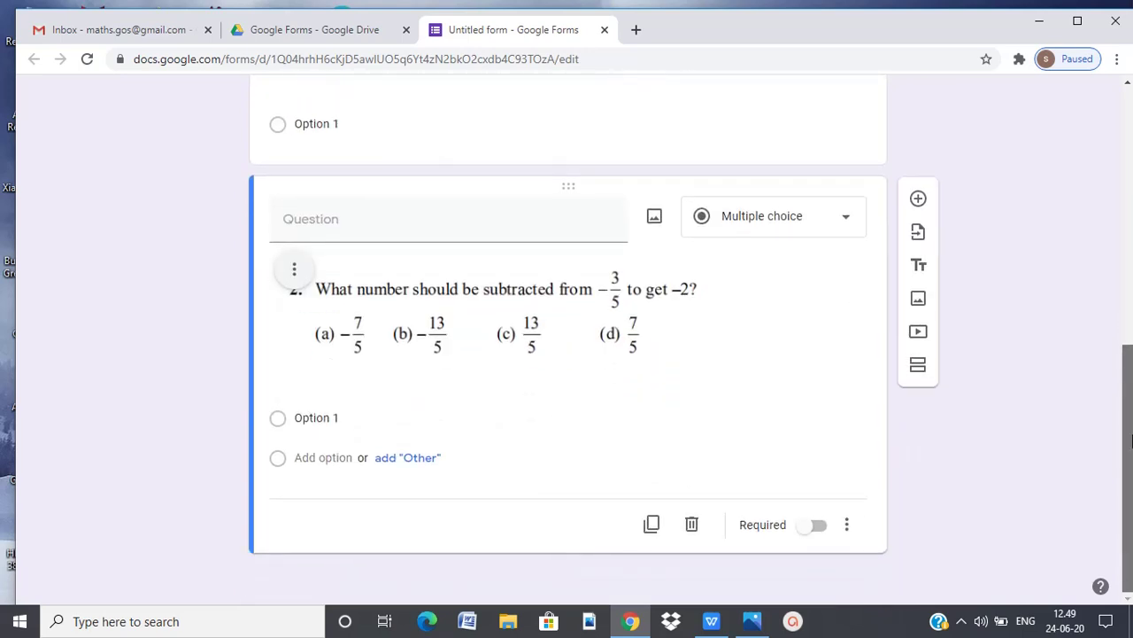
left_click(337, 417)
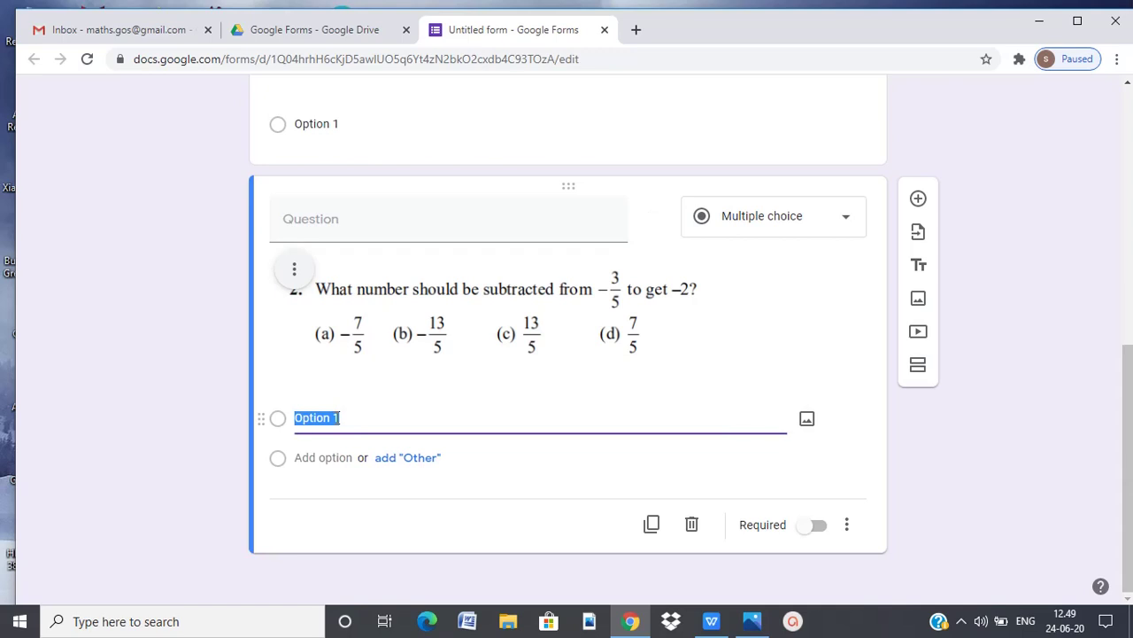
key("BackSpace")
type("a")
left_click(324, 487)
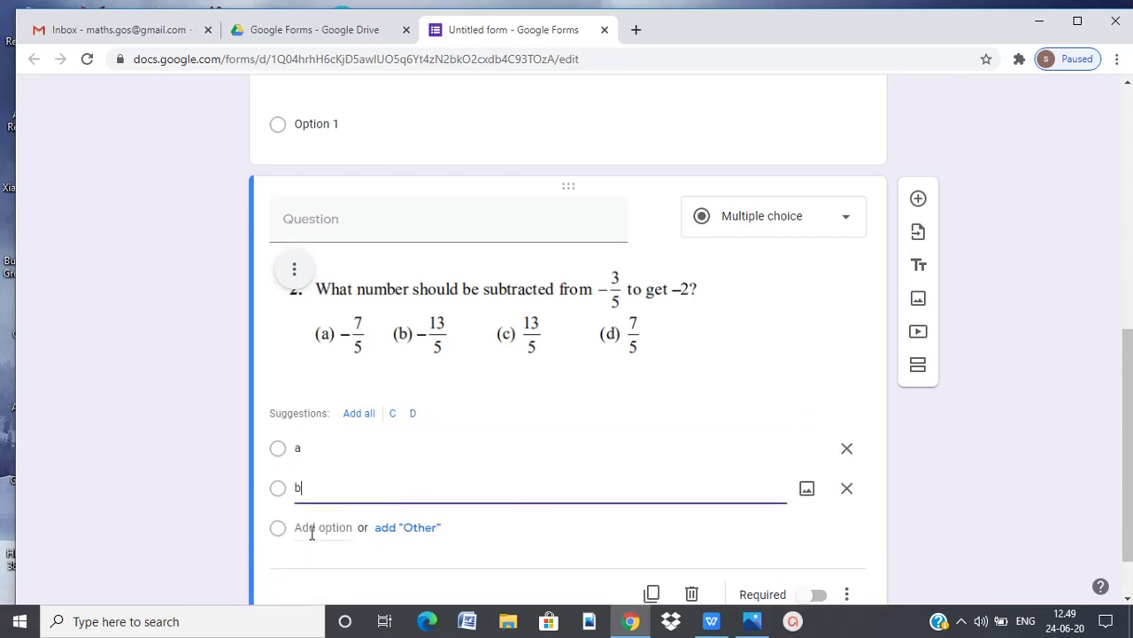
left_click(311, 530)
type("c")
left_click(311, 559)
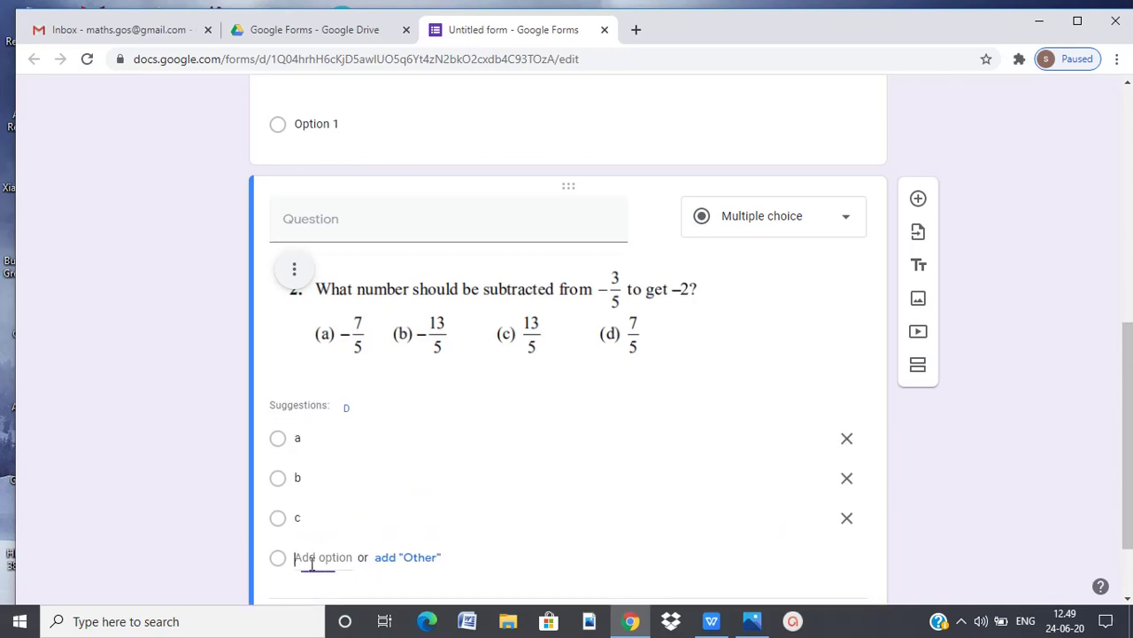
type("d")
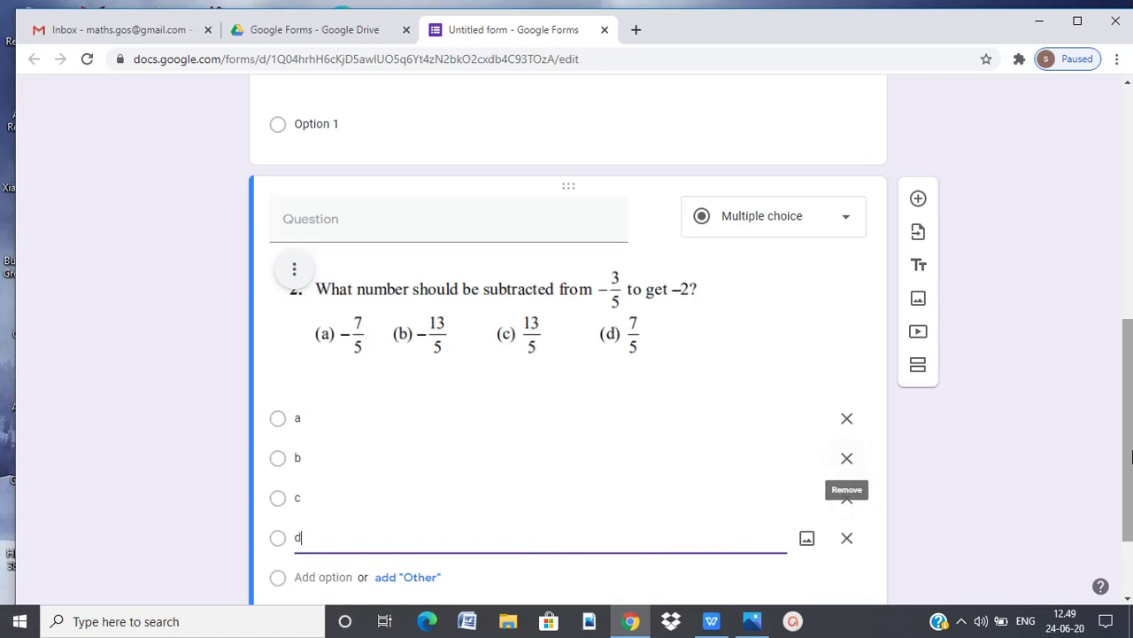
left_click_drag(1131, 456, 1129, 152)
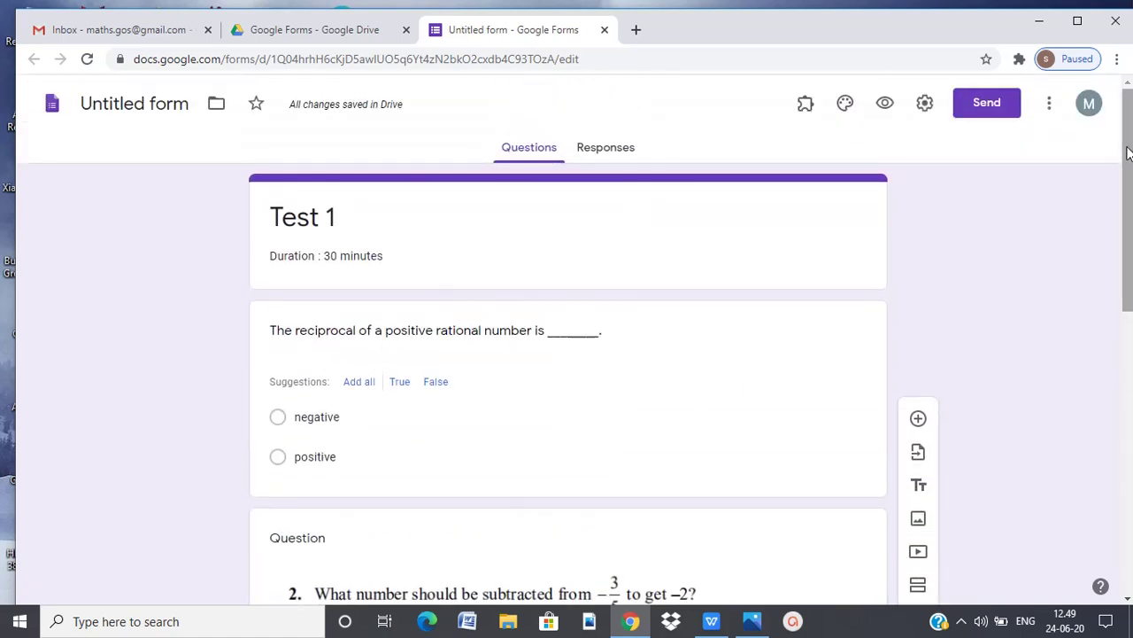
Preview the Test 1 form and scroll down to the image question with options a–d
left_click(886, 106)
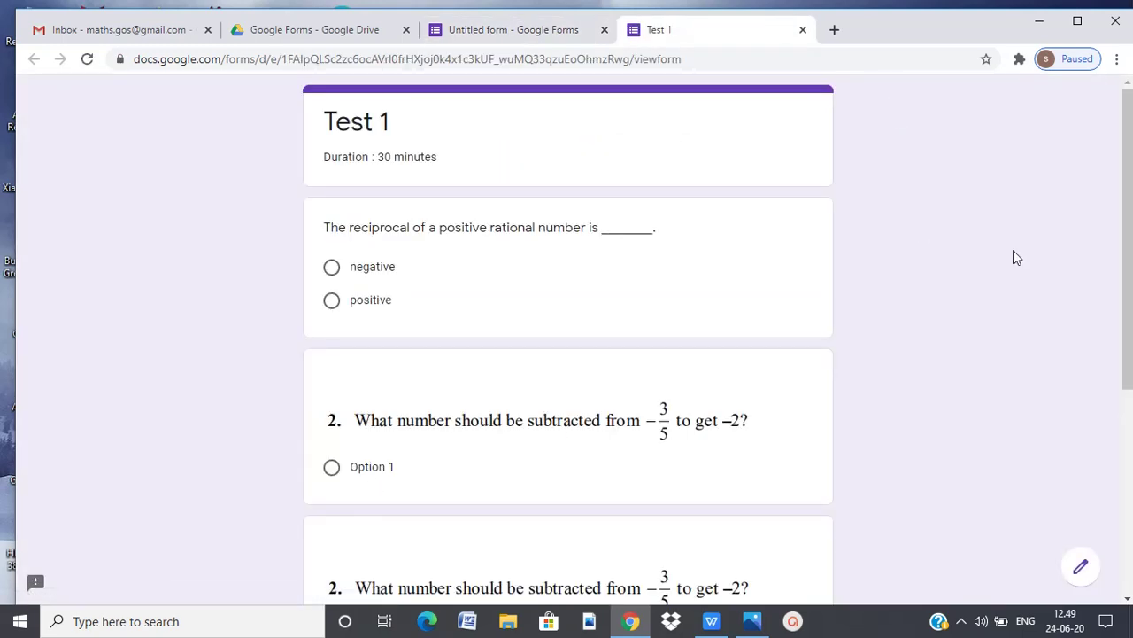
left_click_drag(1130, 242, 1132, 421)
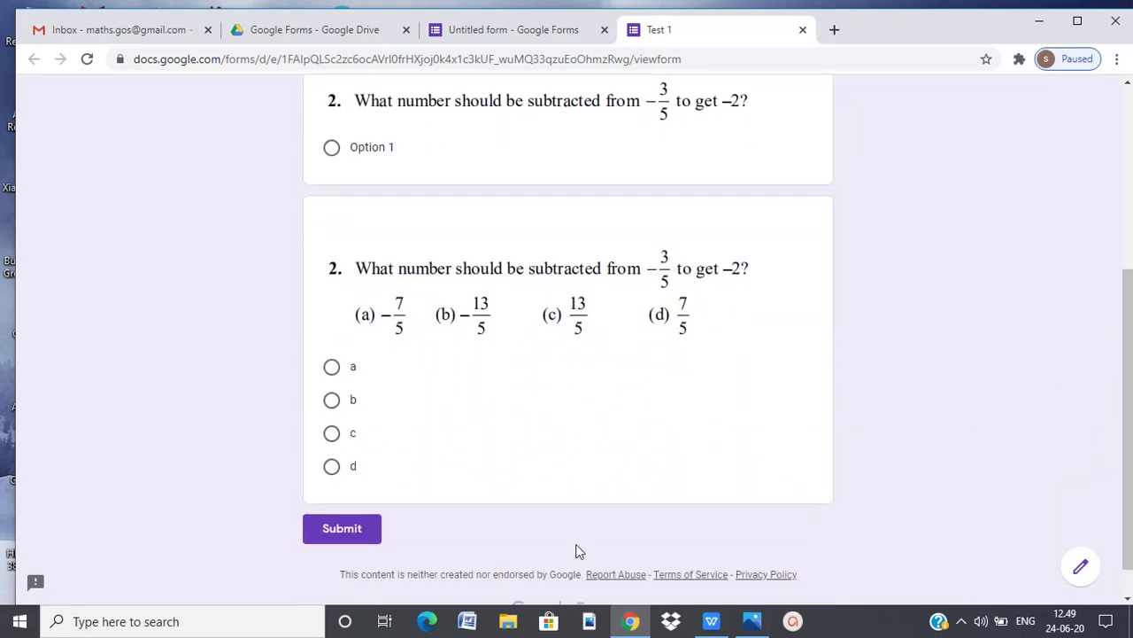